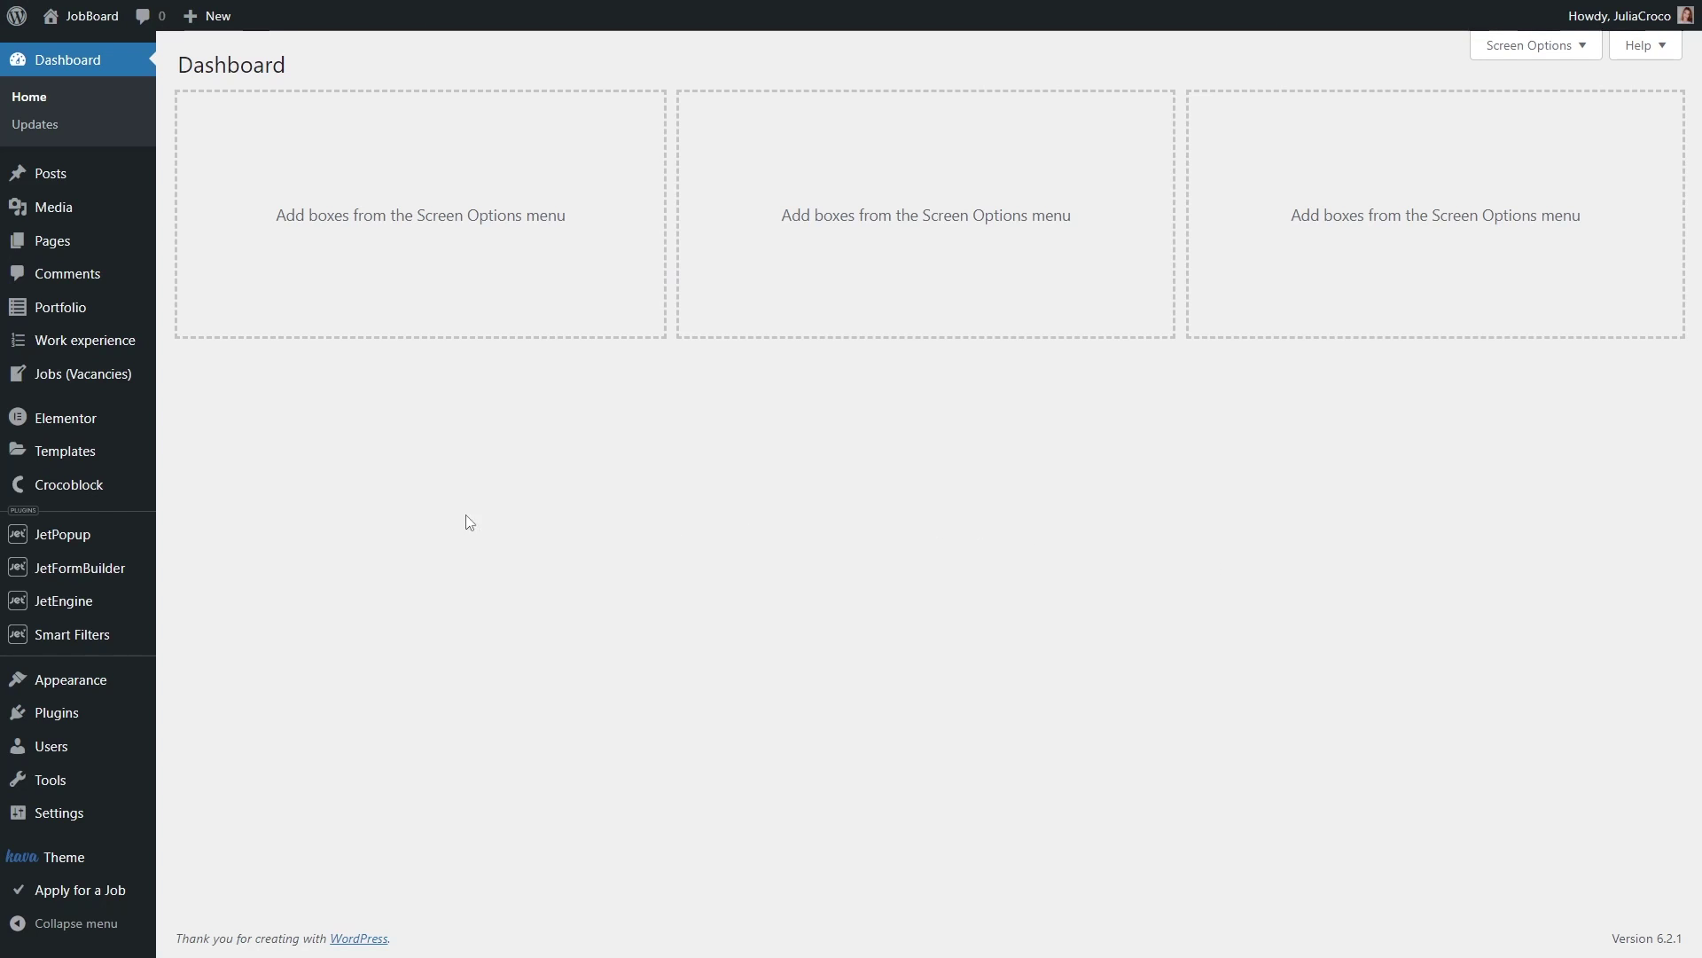
# Step: Open JetFormBuilder's global Captcha Settings and expand reCAPTCHA v3 to show its keys and 0.5 score threshold
pyautogui.moveTo(135, 565)
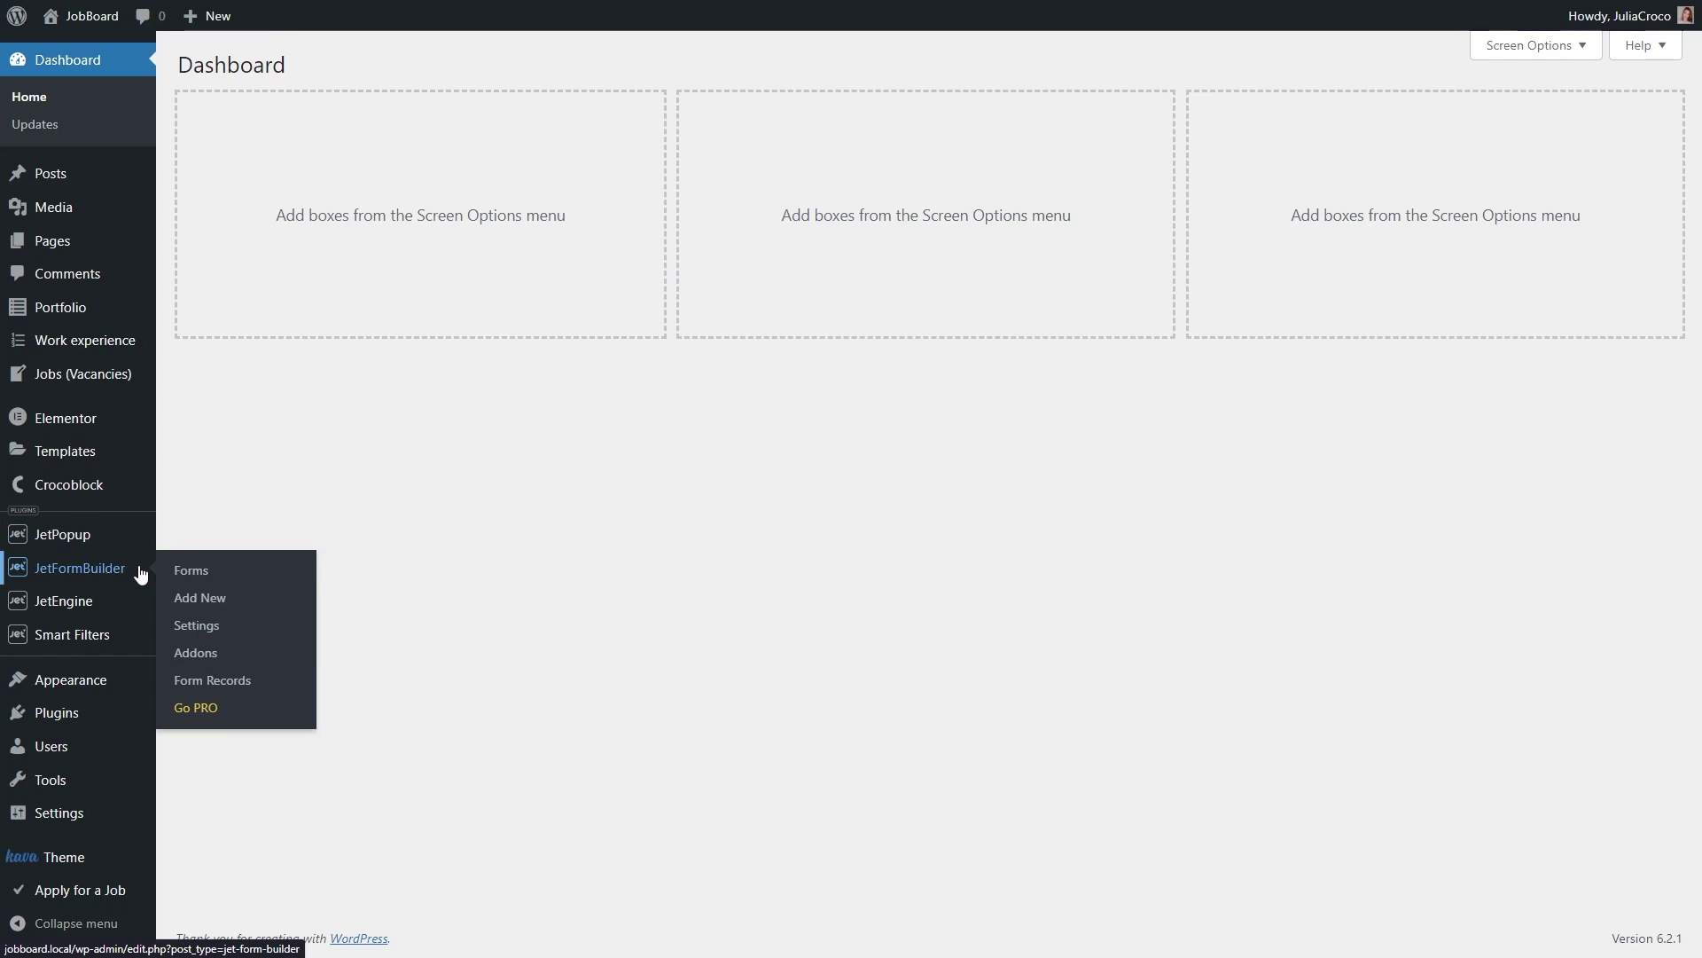
pyautogui.click(252, 631)
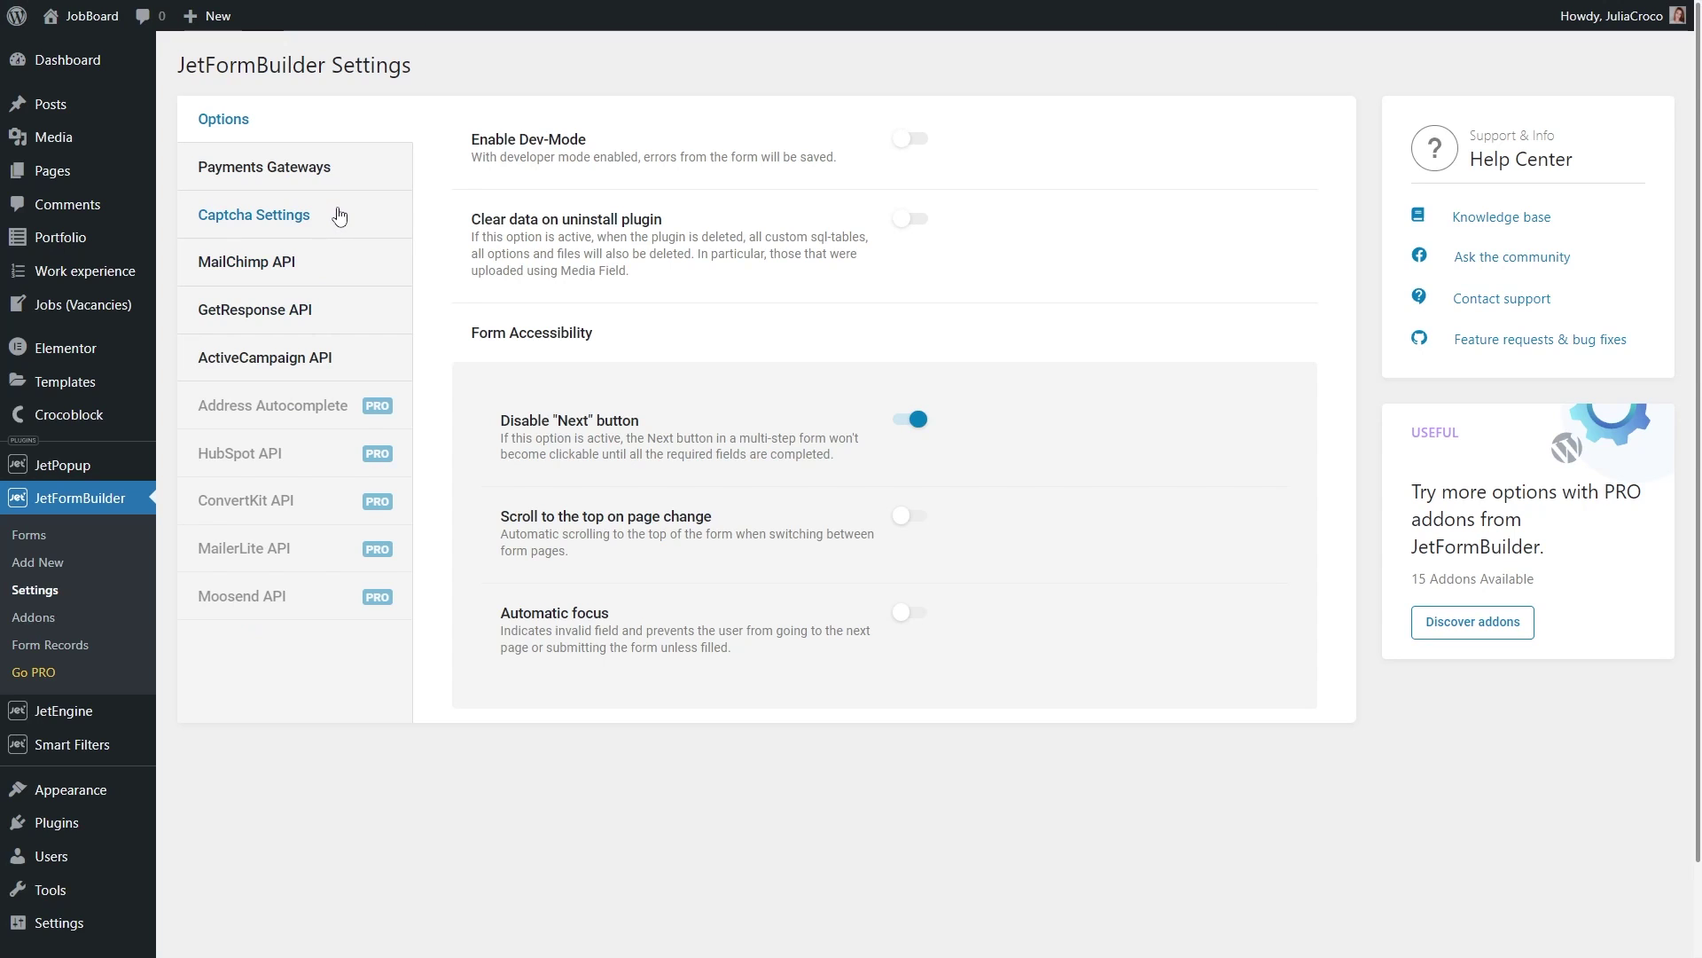
pyautogui.click(339, 216)
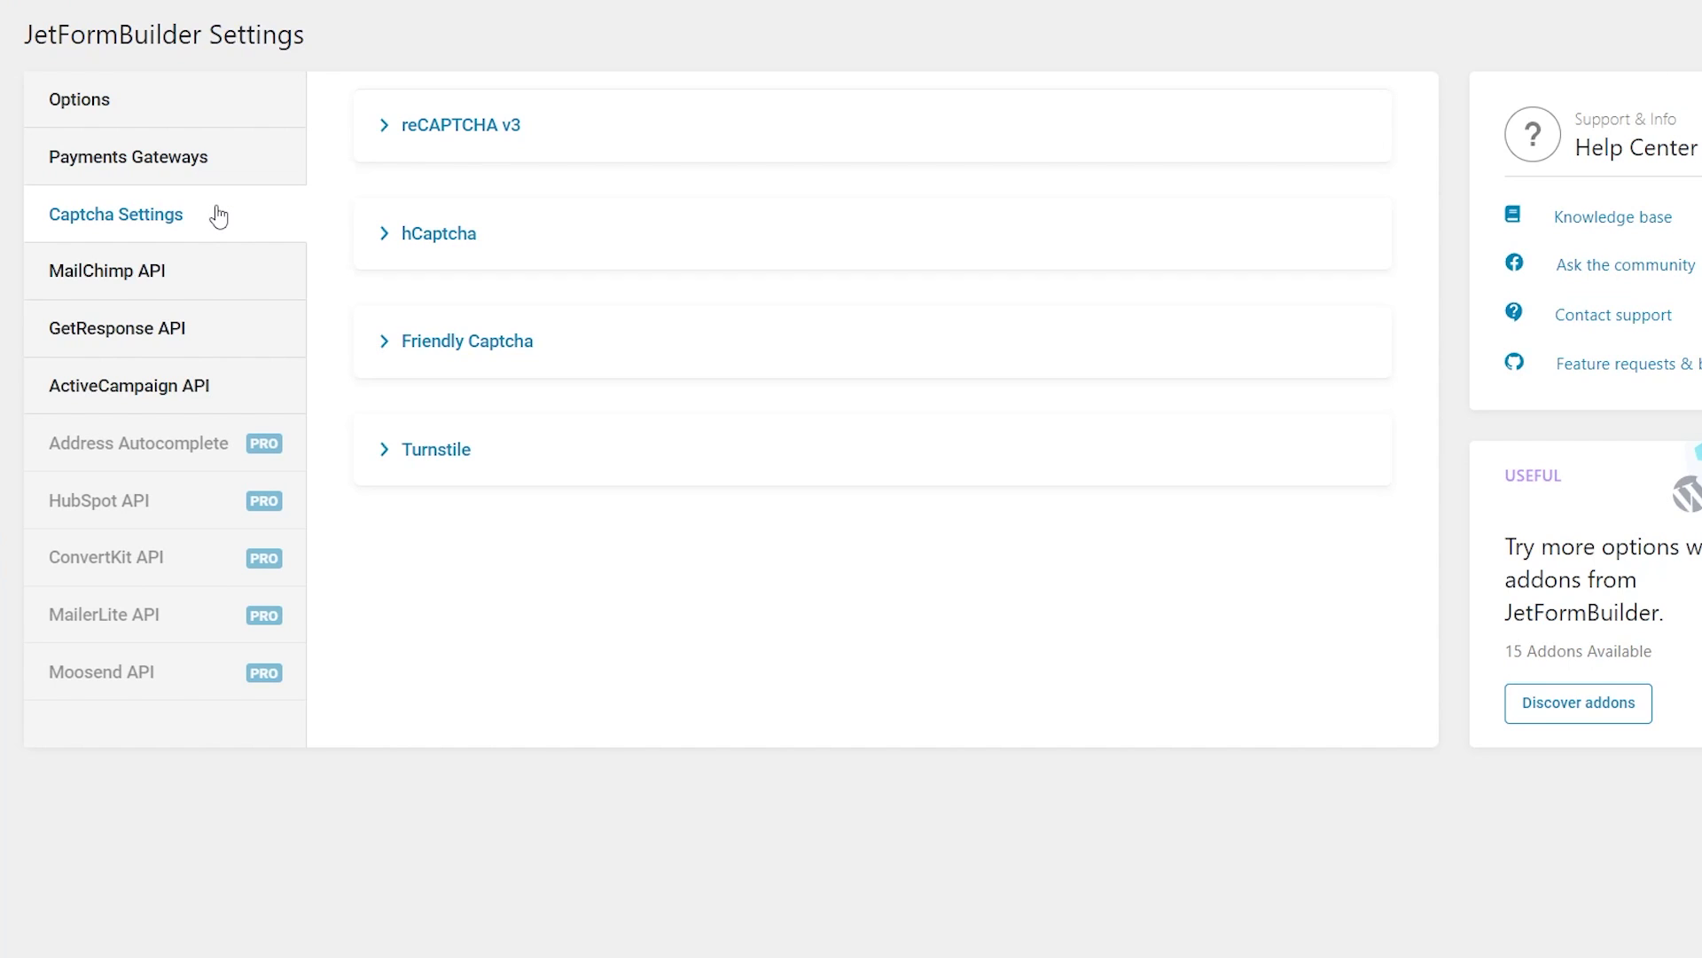
pyautogui.click(565, 128)
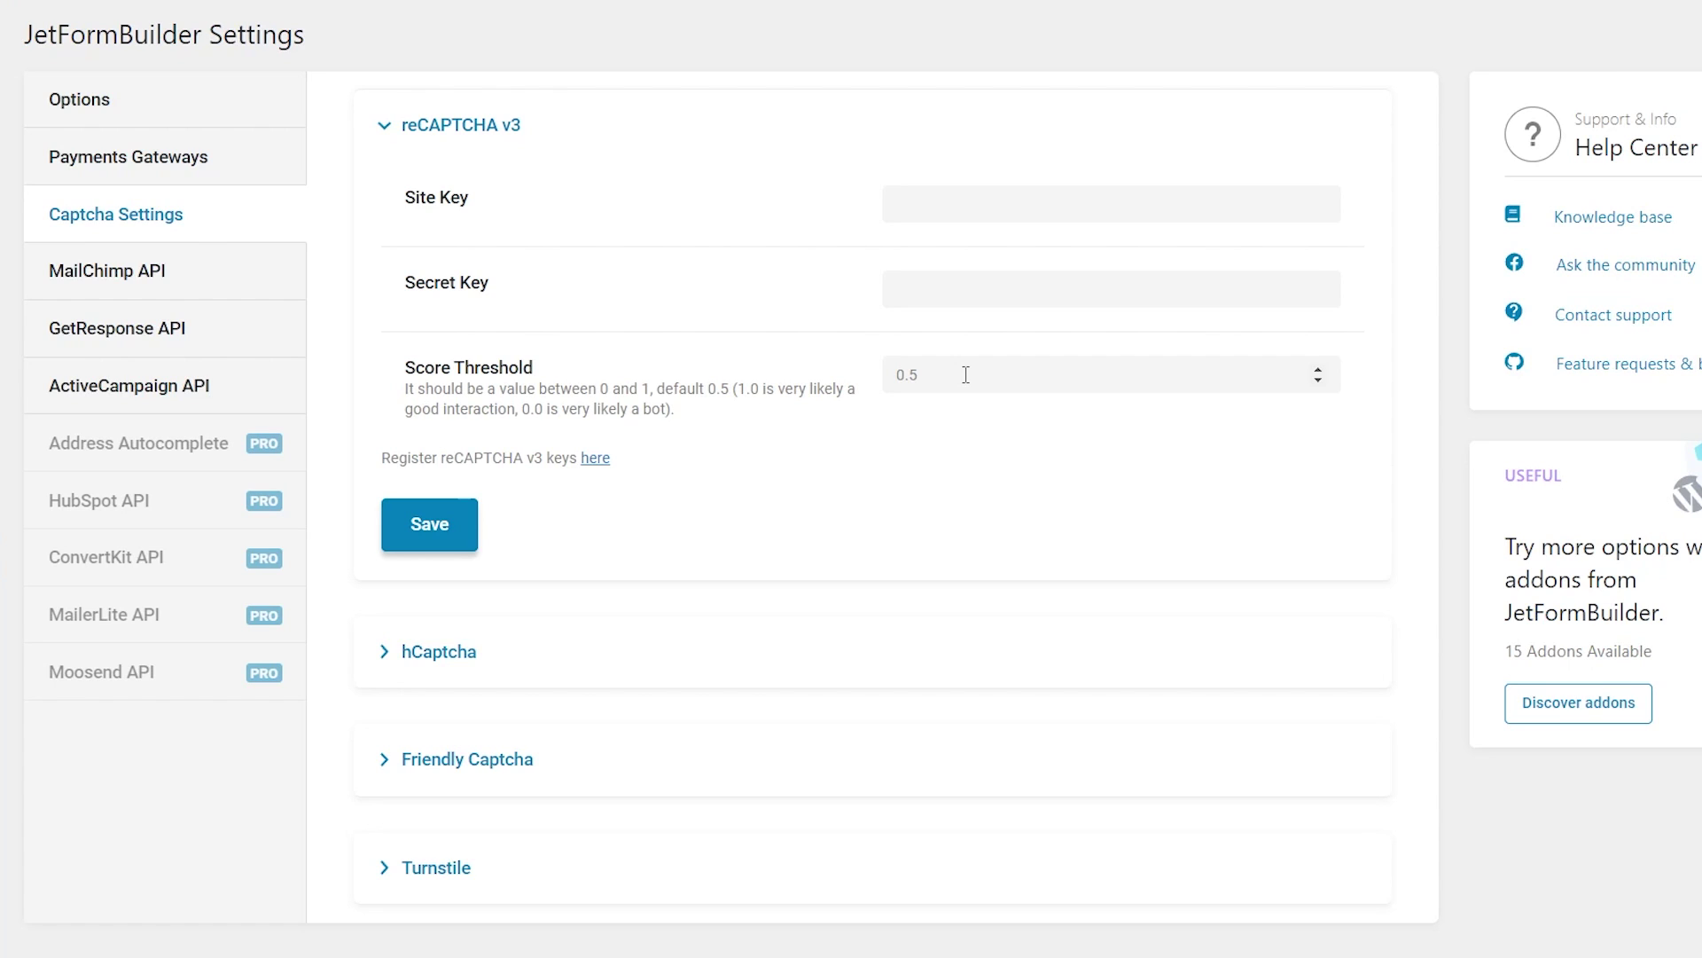
# Step: Collapse reCAPTCHA v3, check hCaptcha and Friendly Captcha, then leave Turnstile's Site Key and Secret Key fields expanded
pyautogui.click(530, 126)
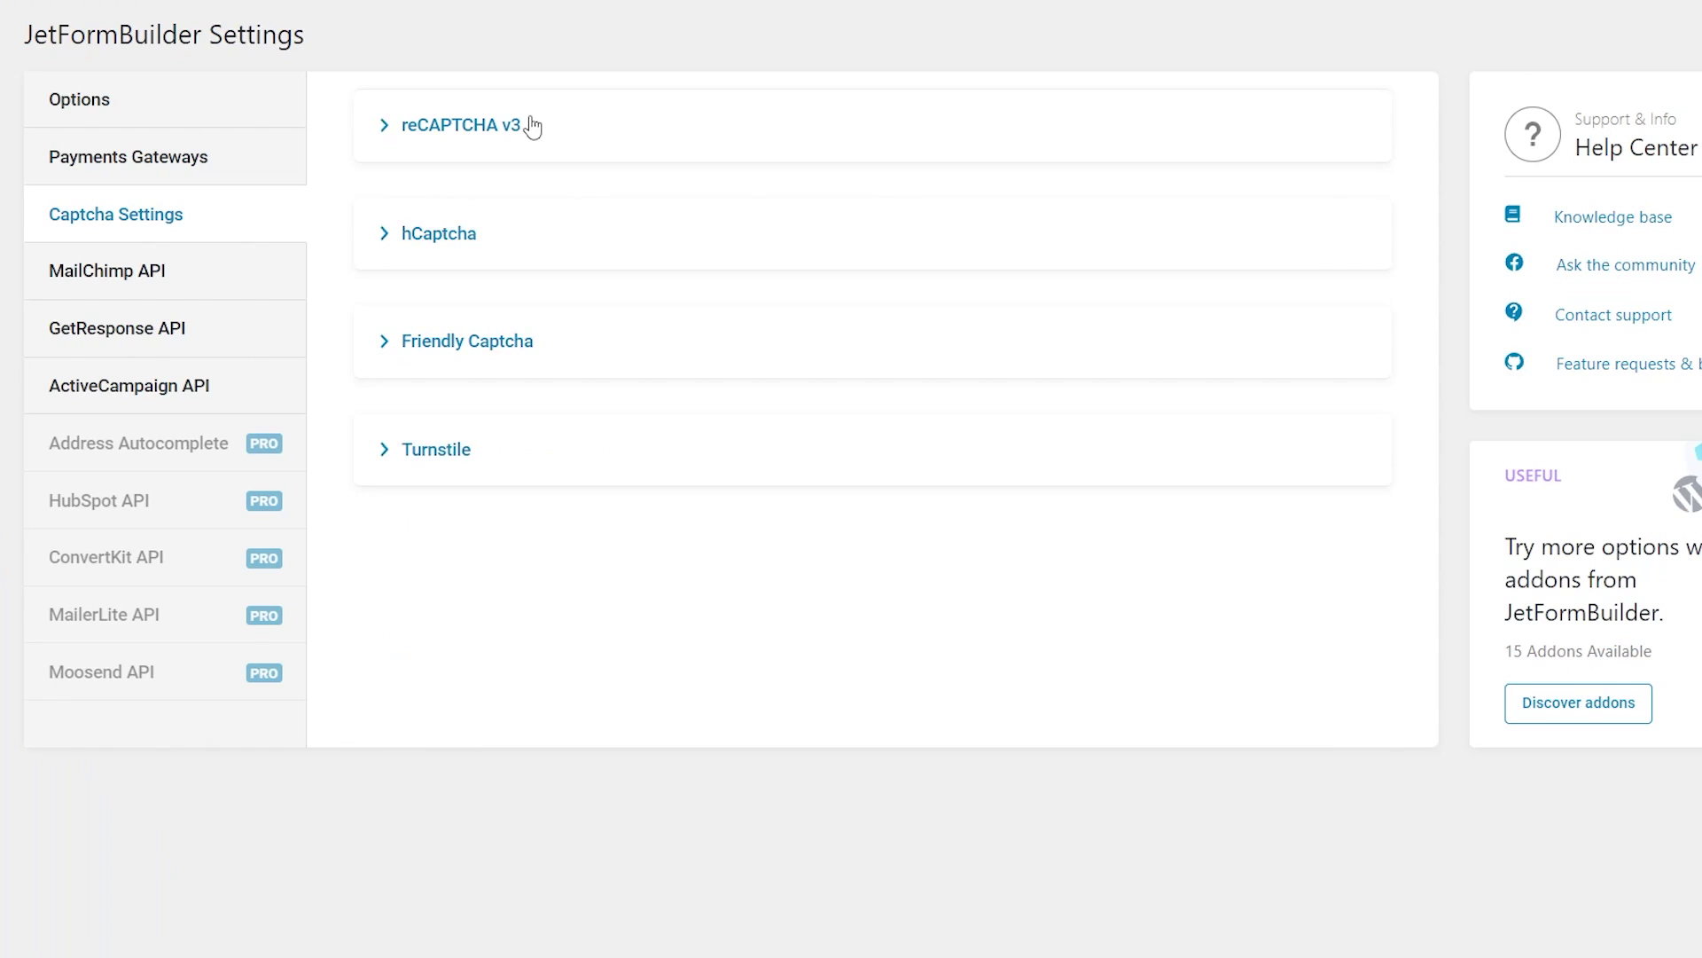
pyautogui.click(574, 235)
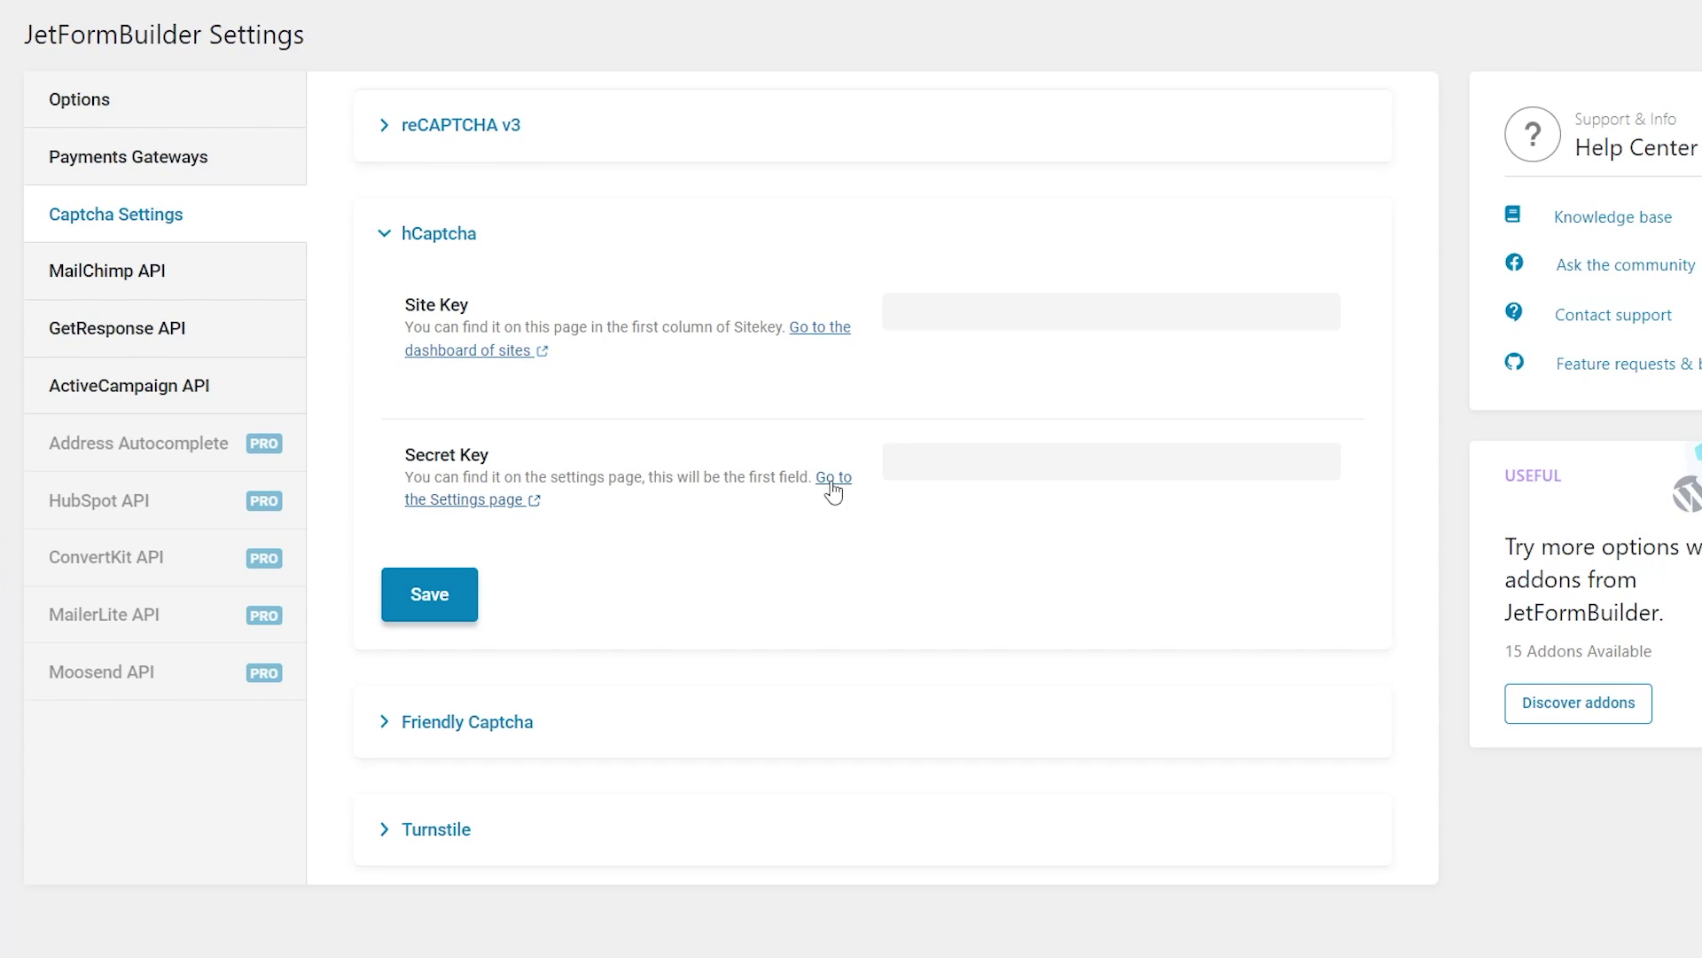
pyautogui.click(651, 234)
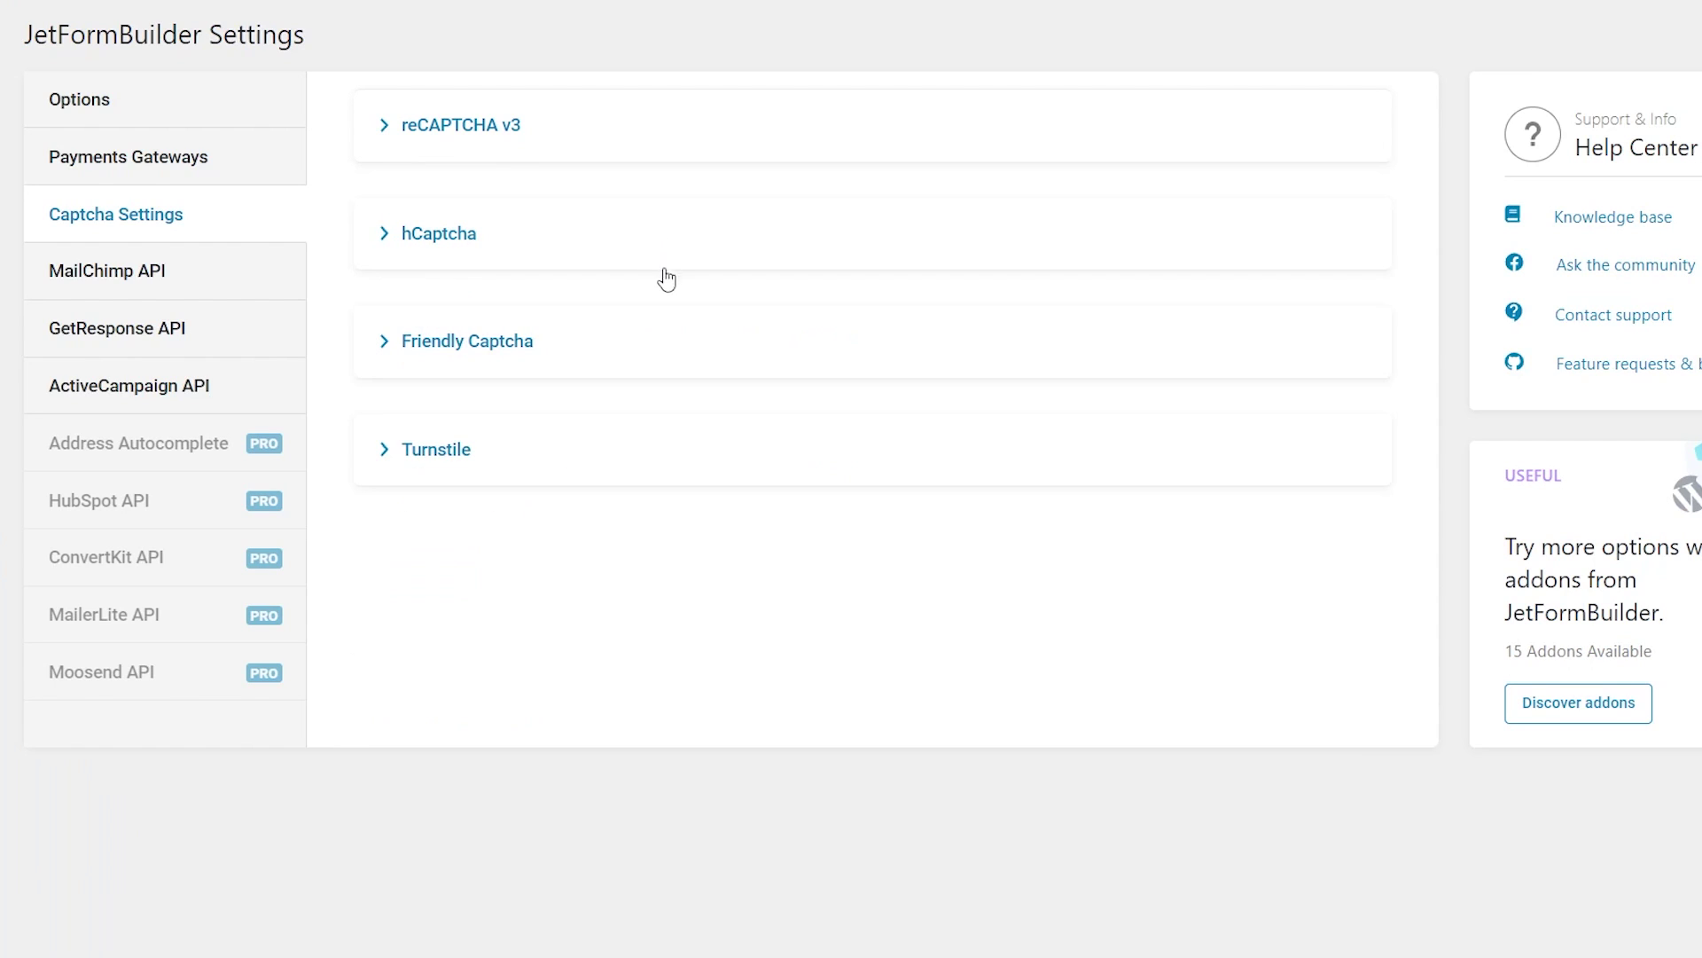
pyautogui.click(682, 338)
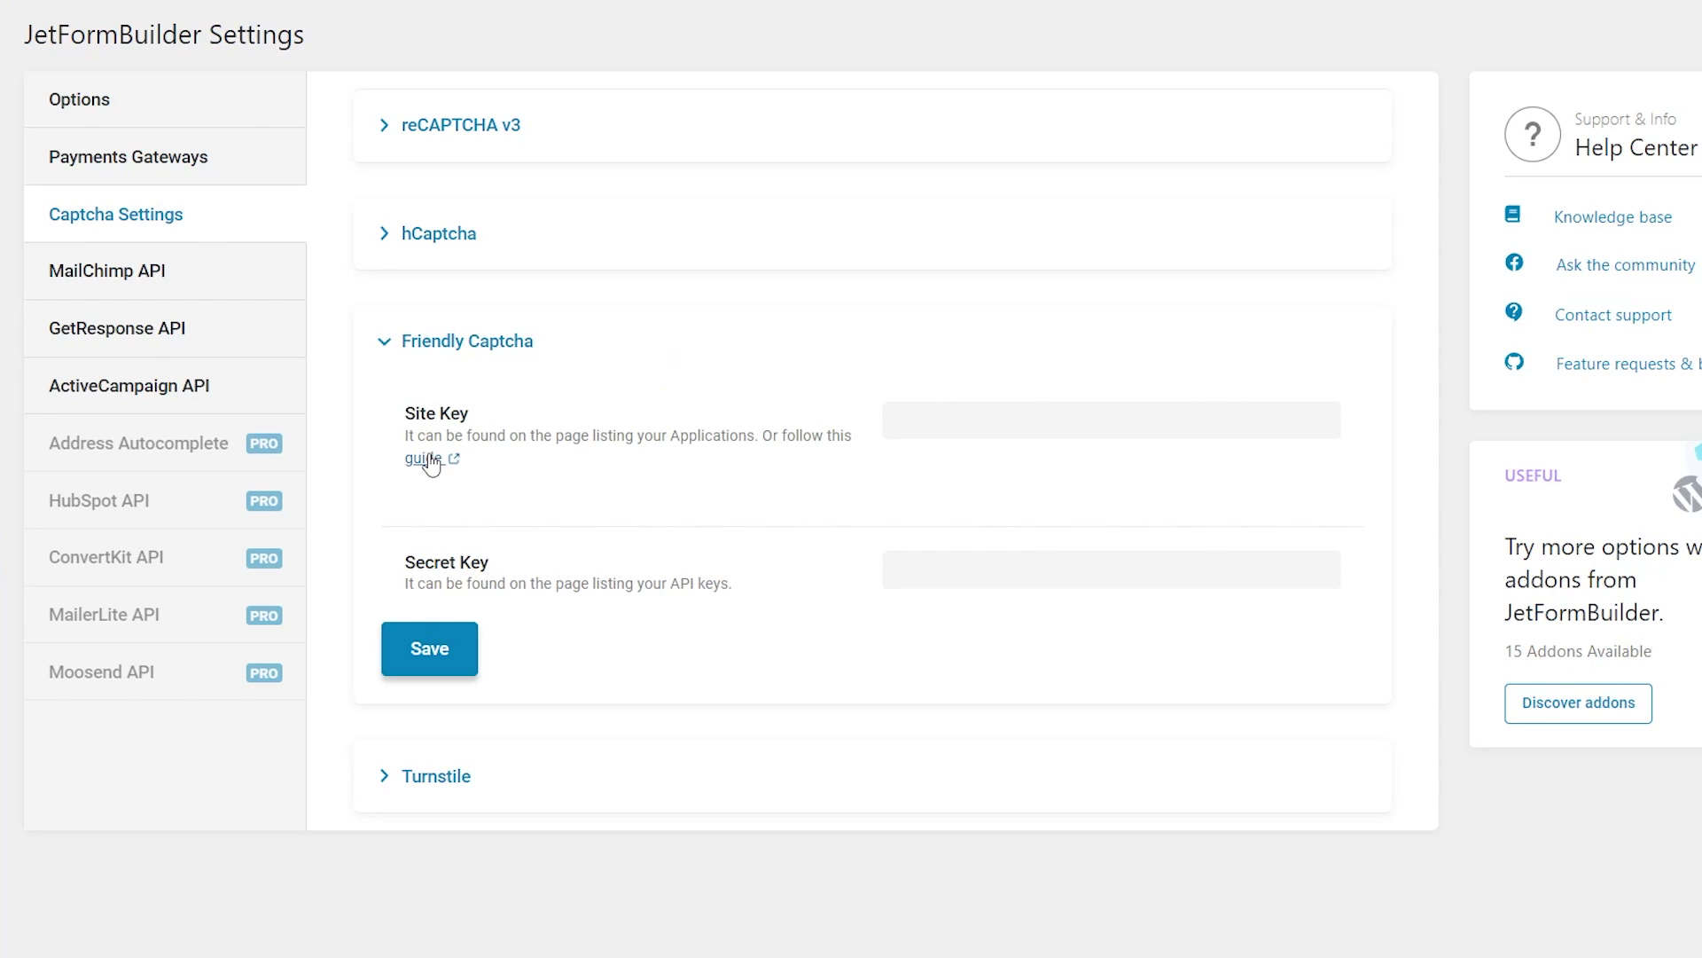
pyautogui.click(581, 342)
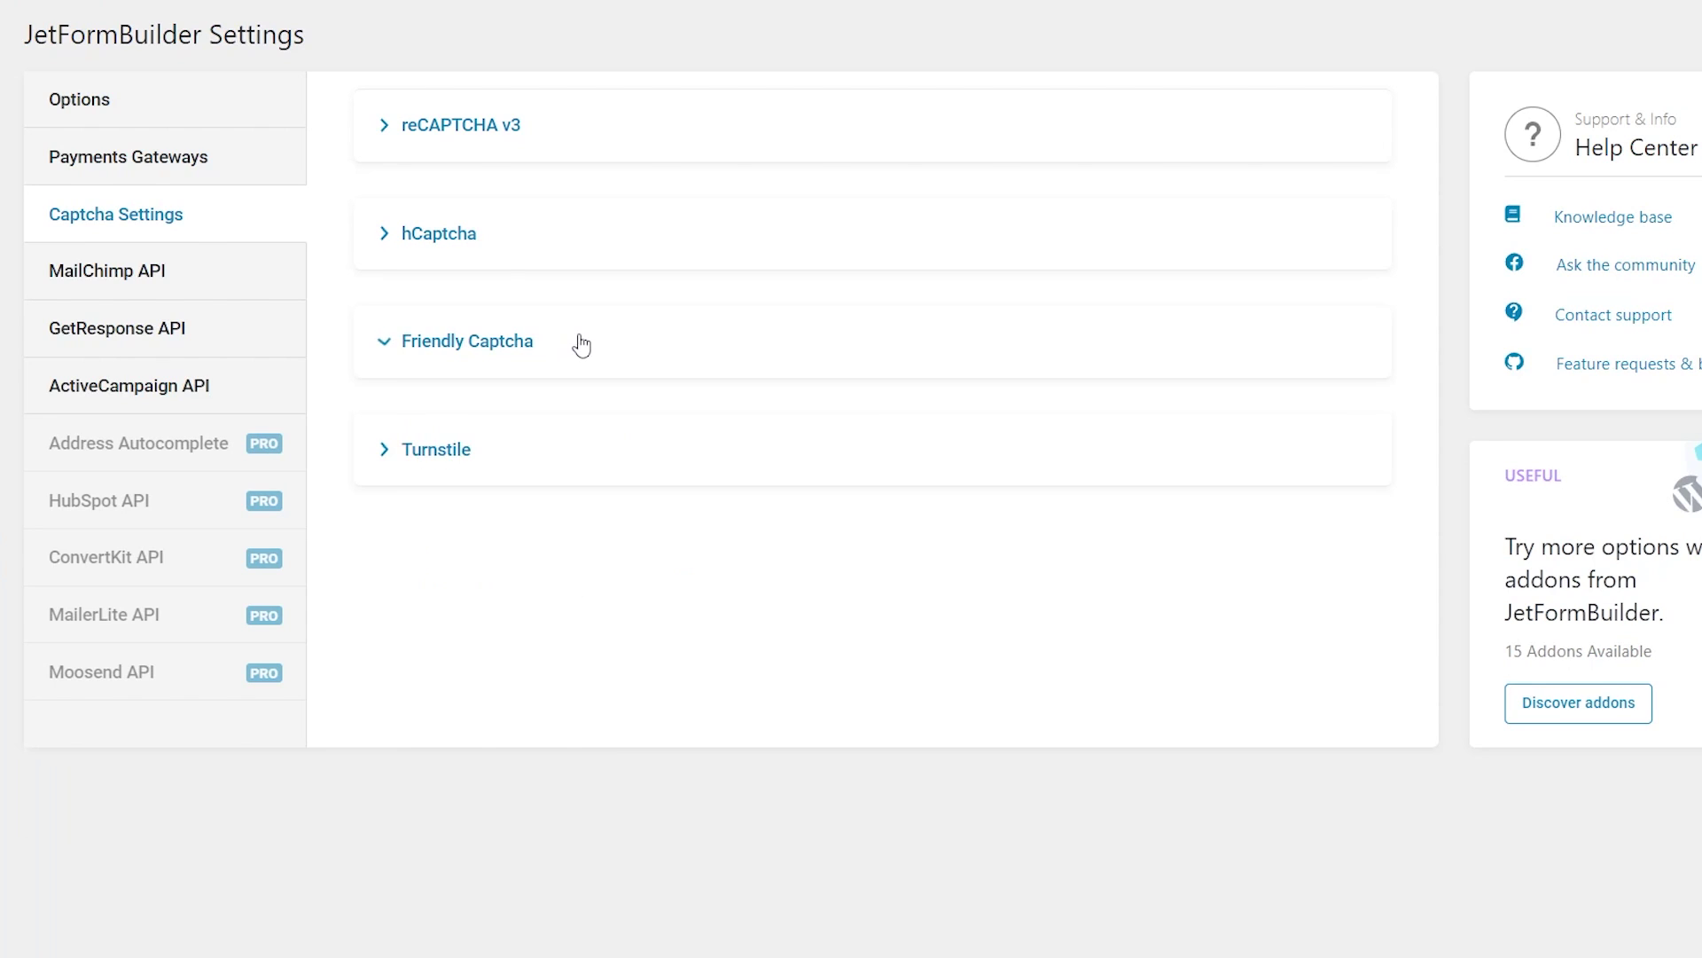
pyautogui.click(572, 455)
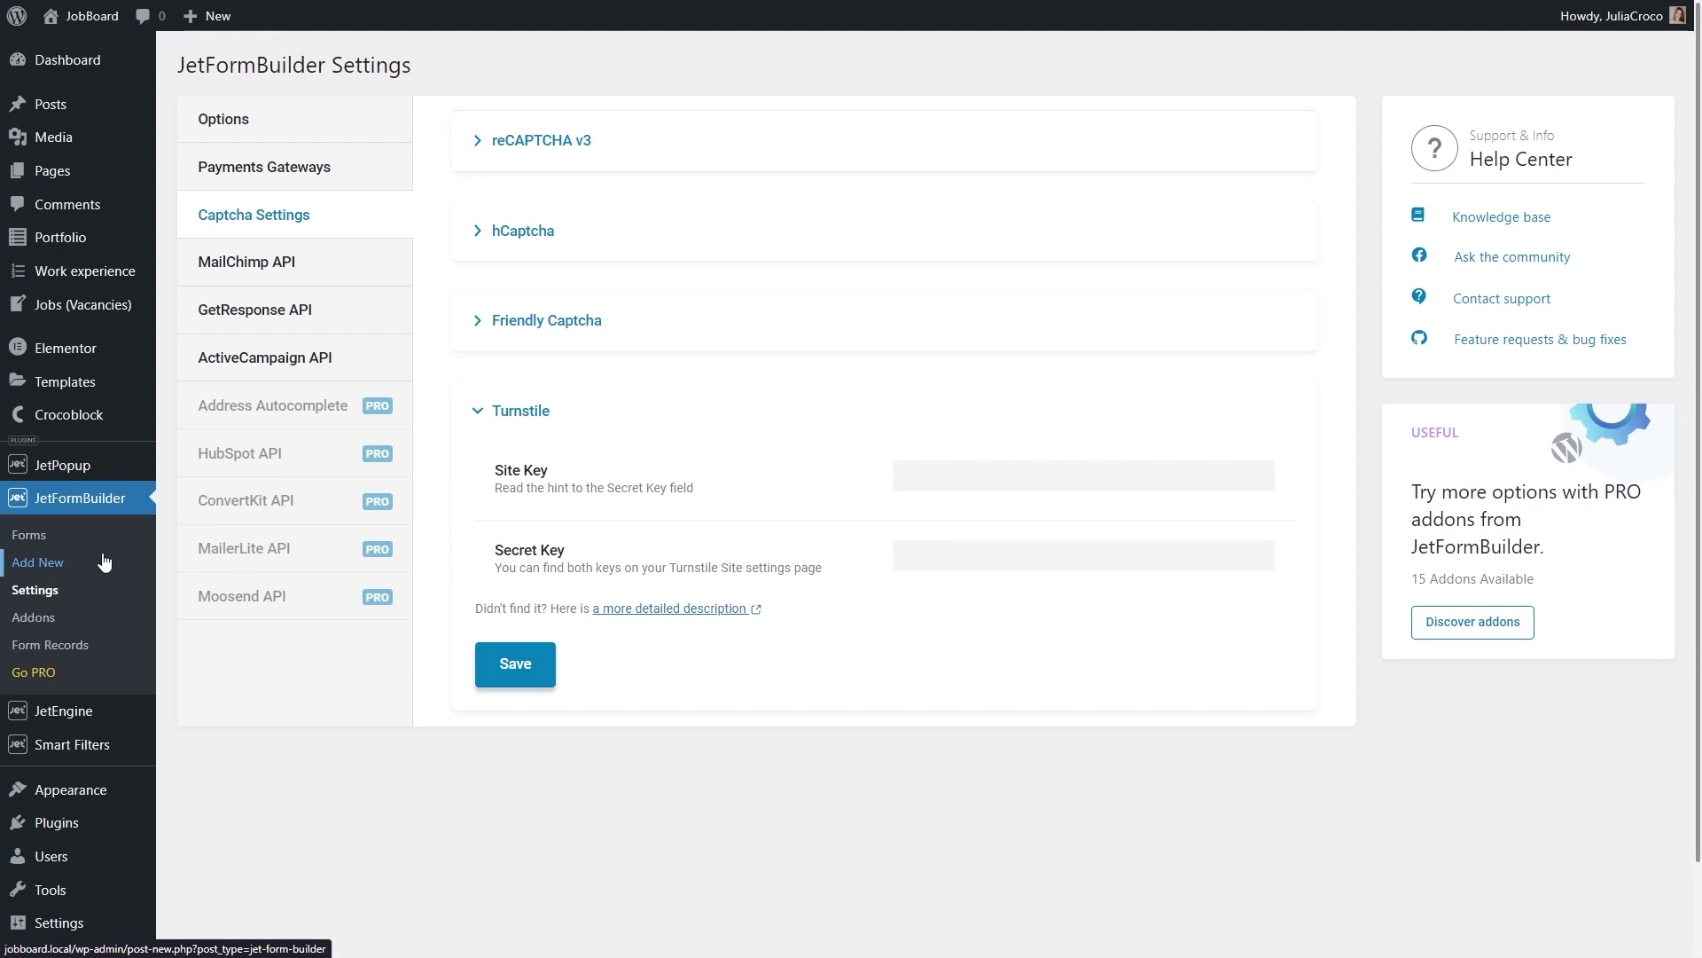
# Step: Open the Reset password form for editing from the JetFormBuilder Forms list
pyautogui.click(102, 535)
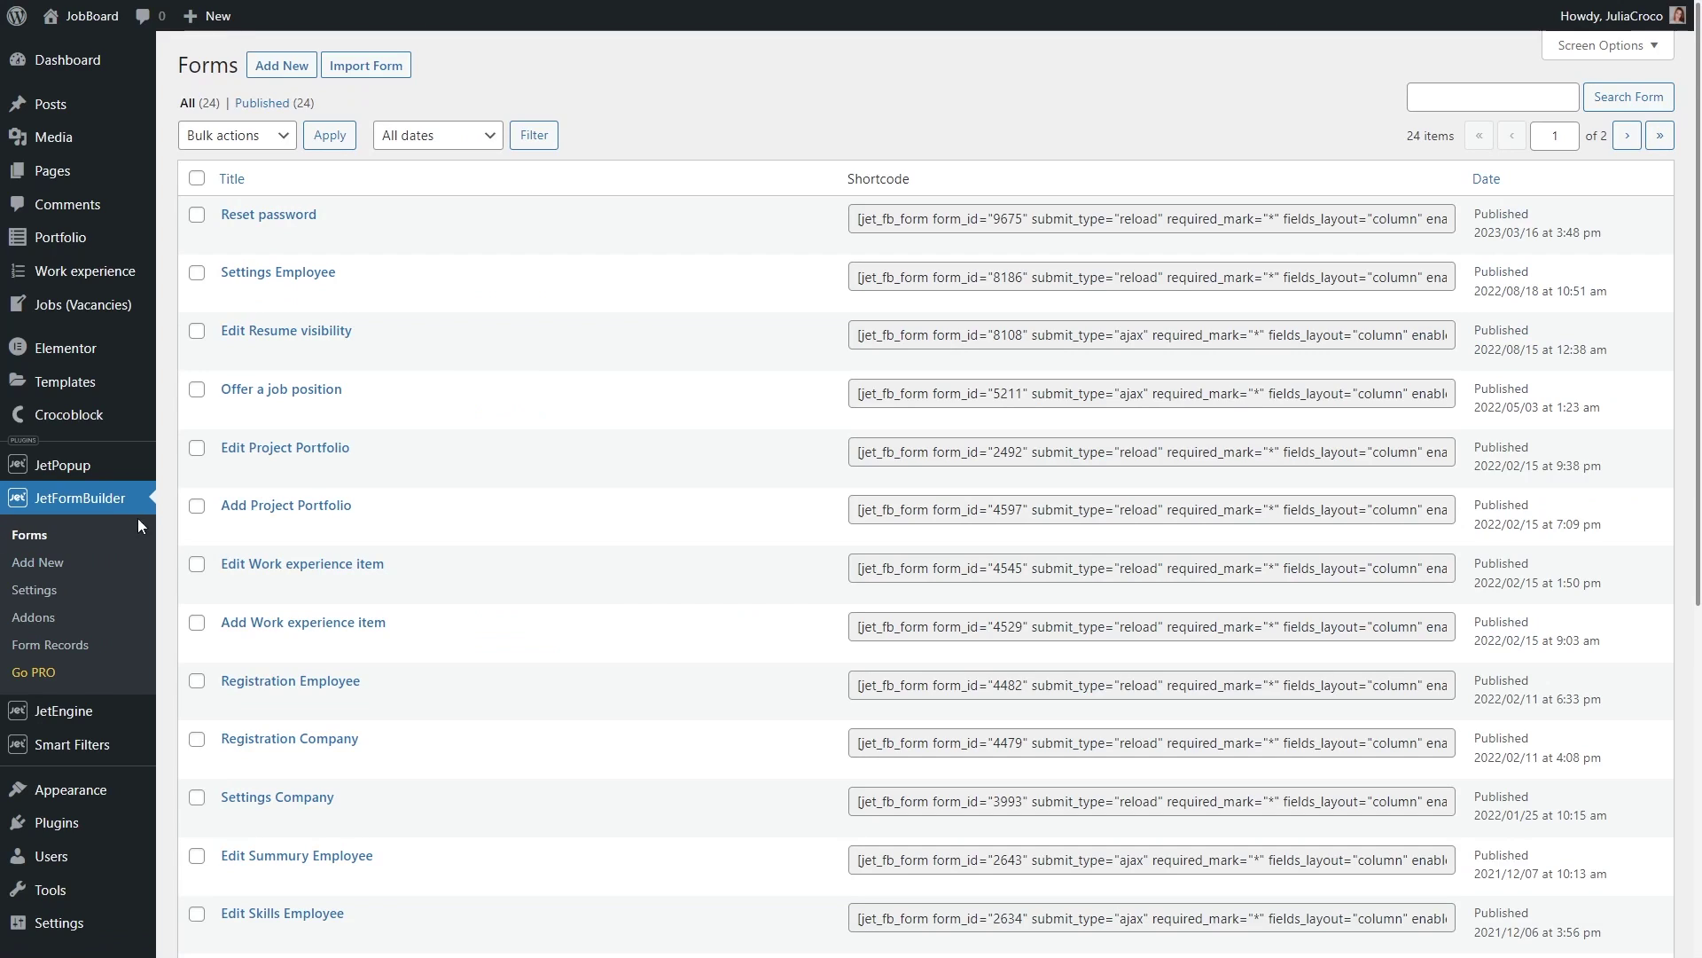
pyautogui.moveTo(383, 222)
pyautogui.click(232, 238)
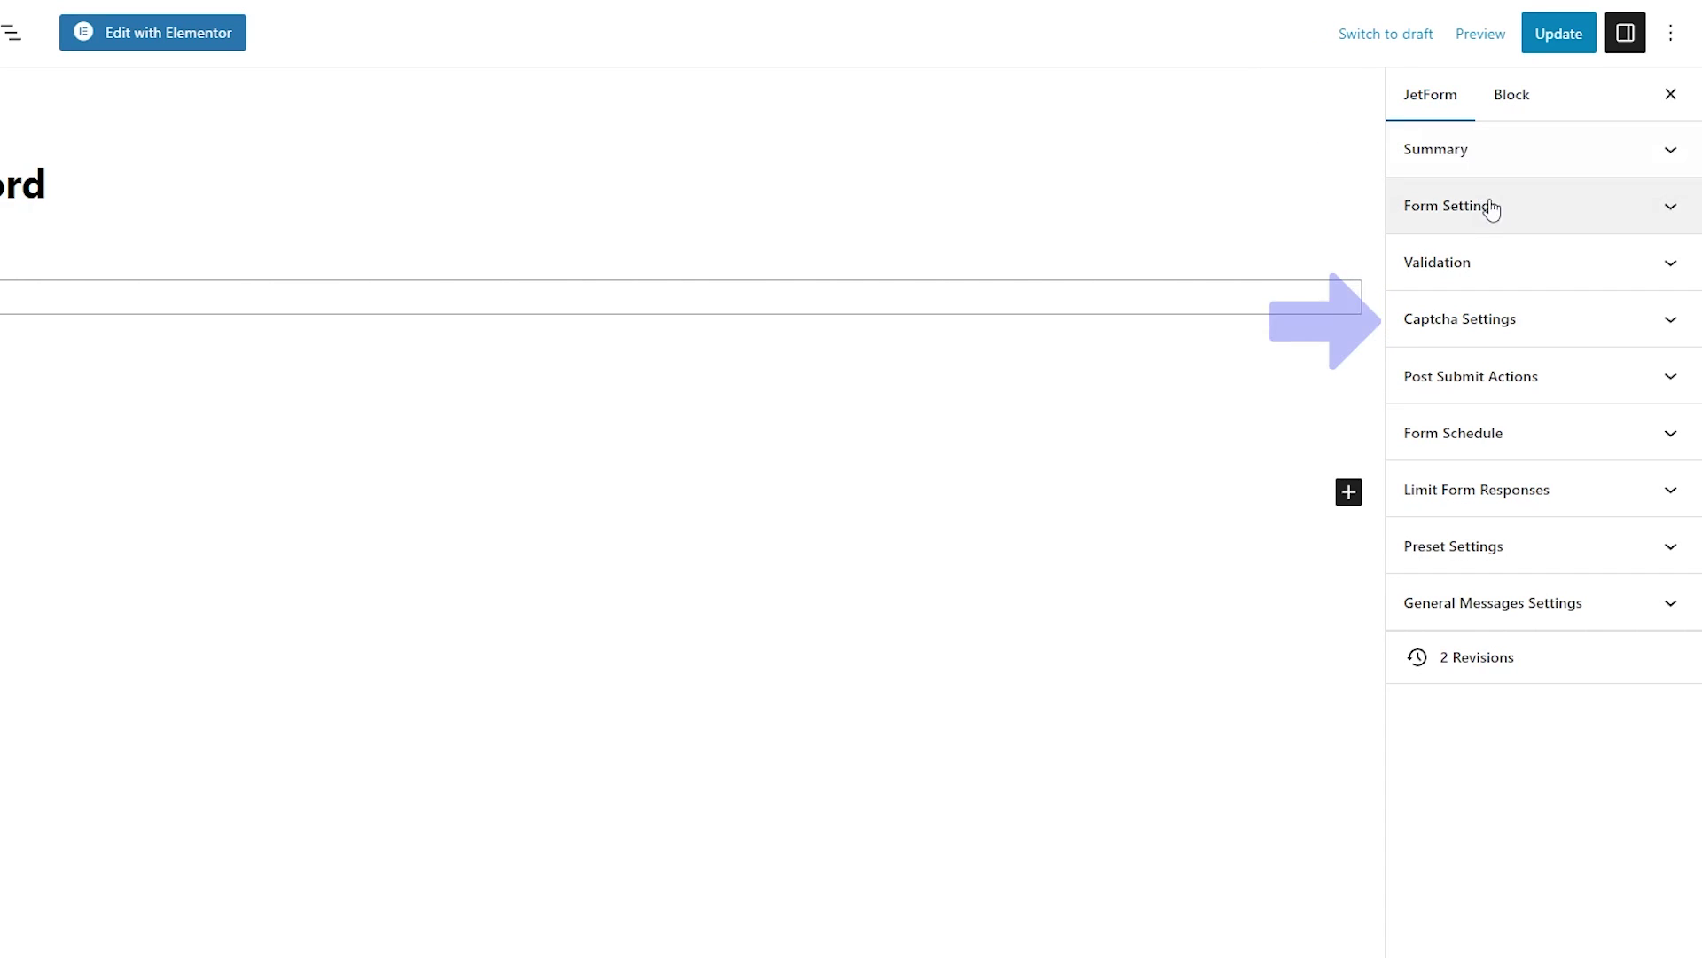
# Step: Set the Reset password form's Captcha Provider to hCaptcha, with Use Global Settings off
pyautogui.click(1560, 323)
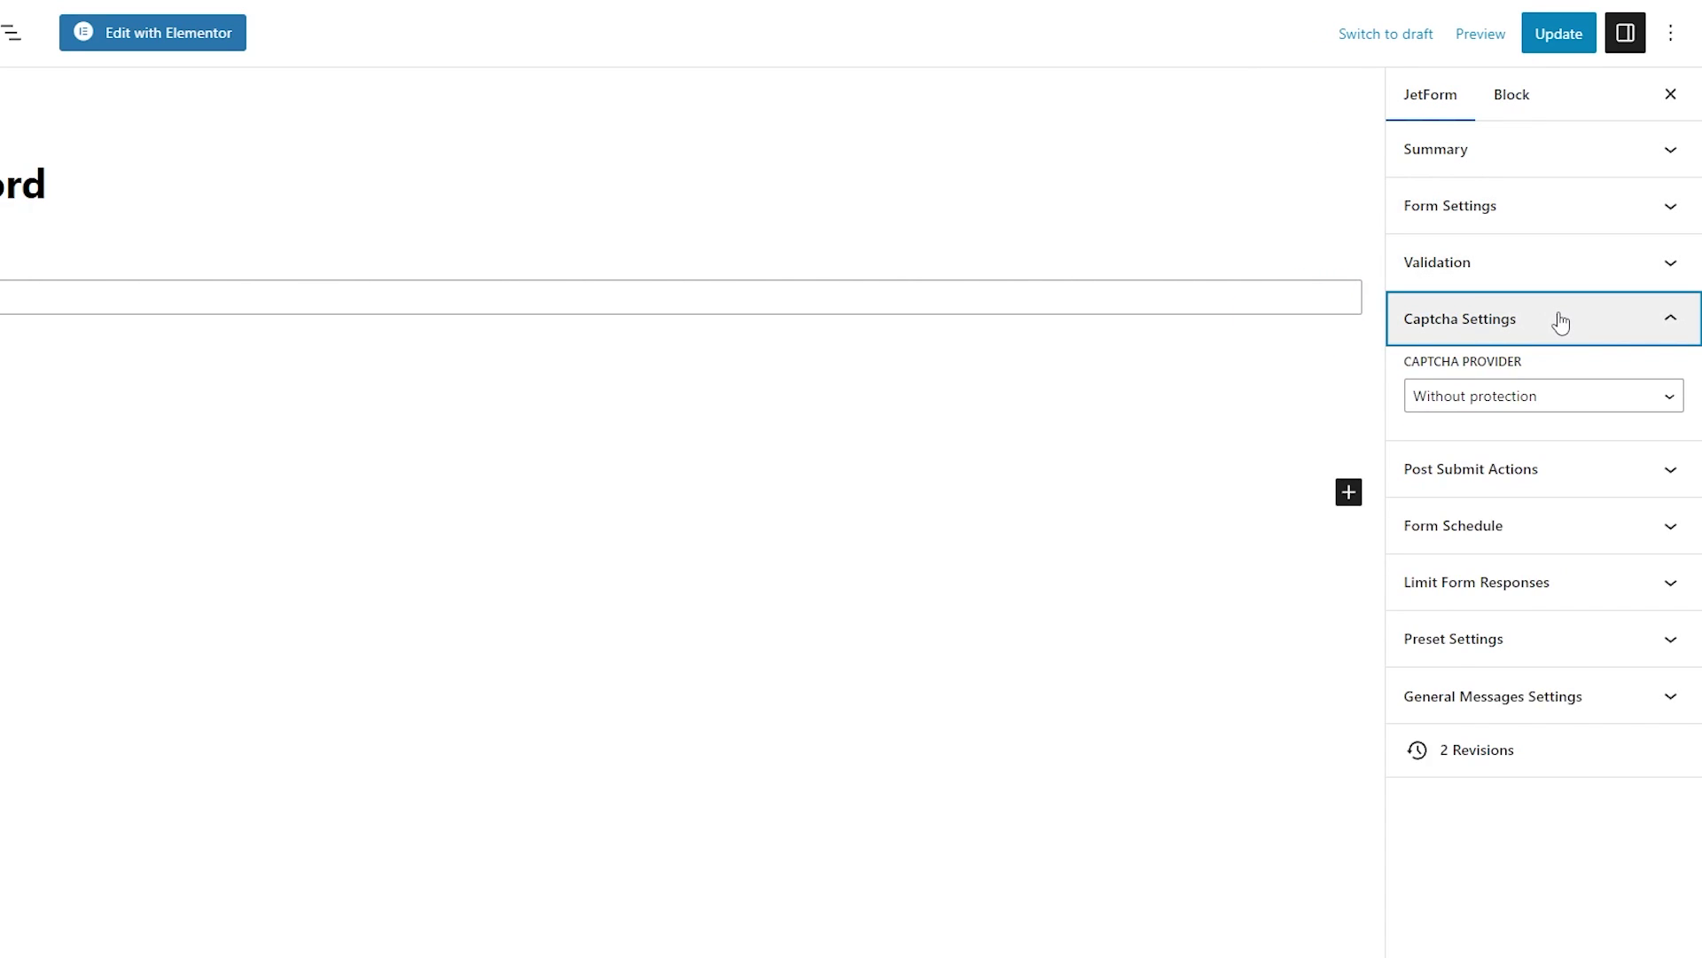
pyautogui.click(1579, 398)
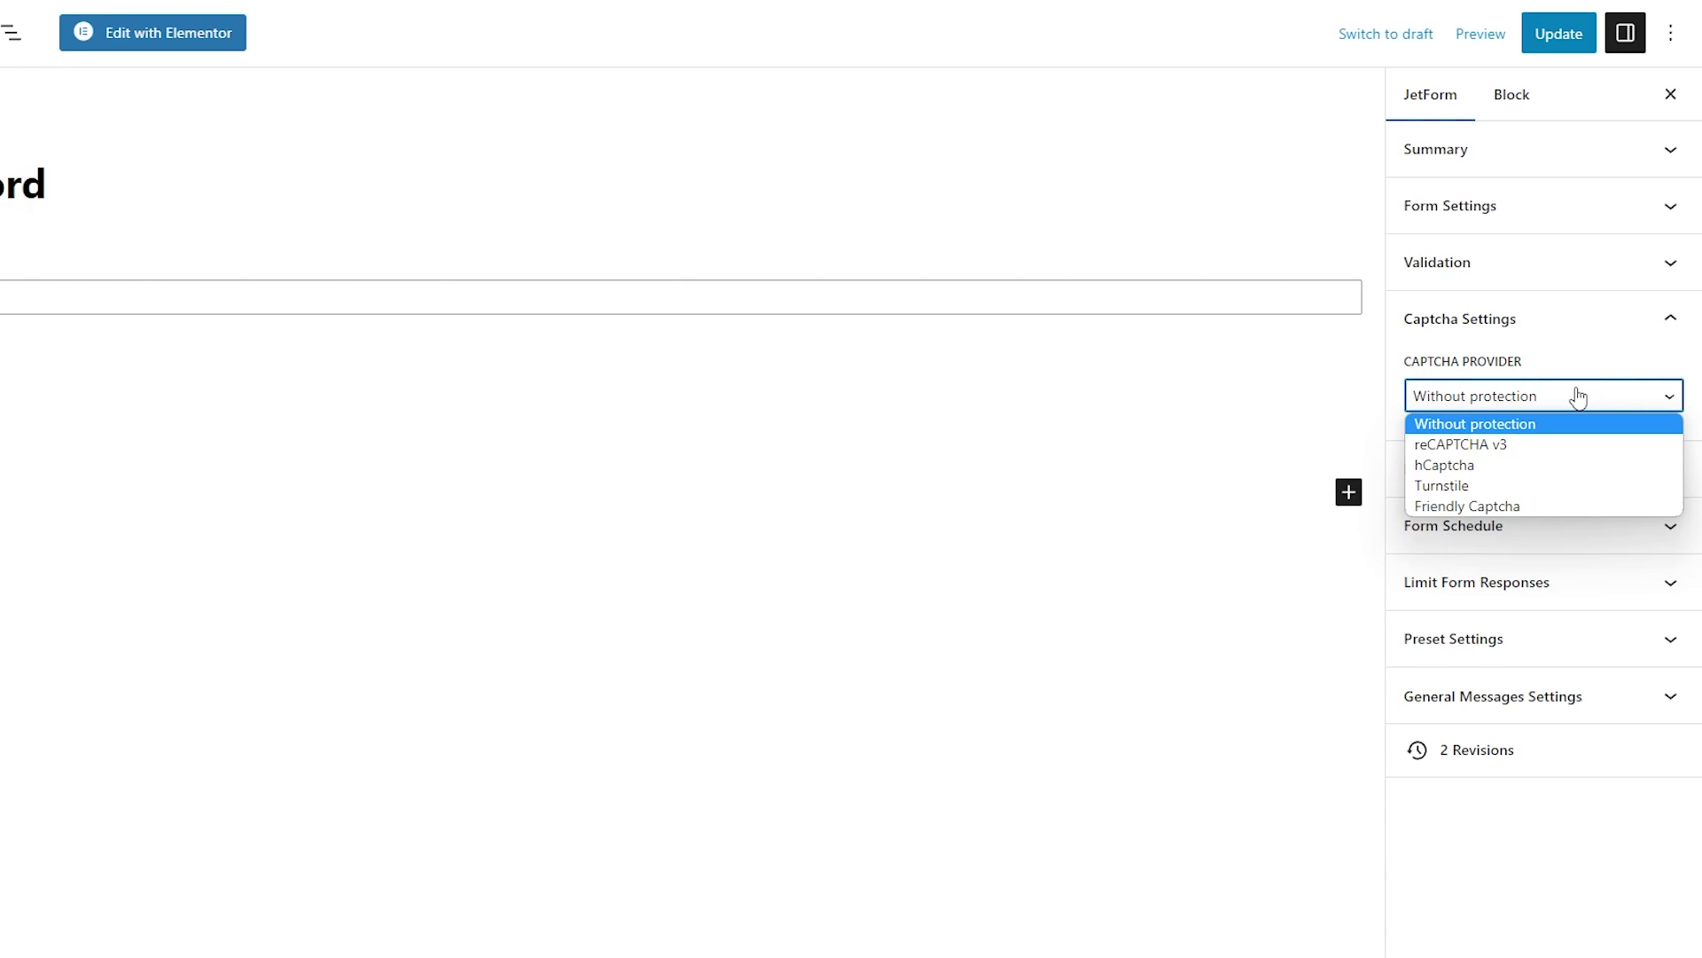
pyautogui.click(1570, 445)
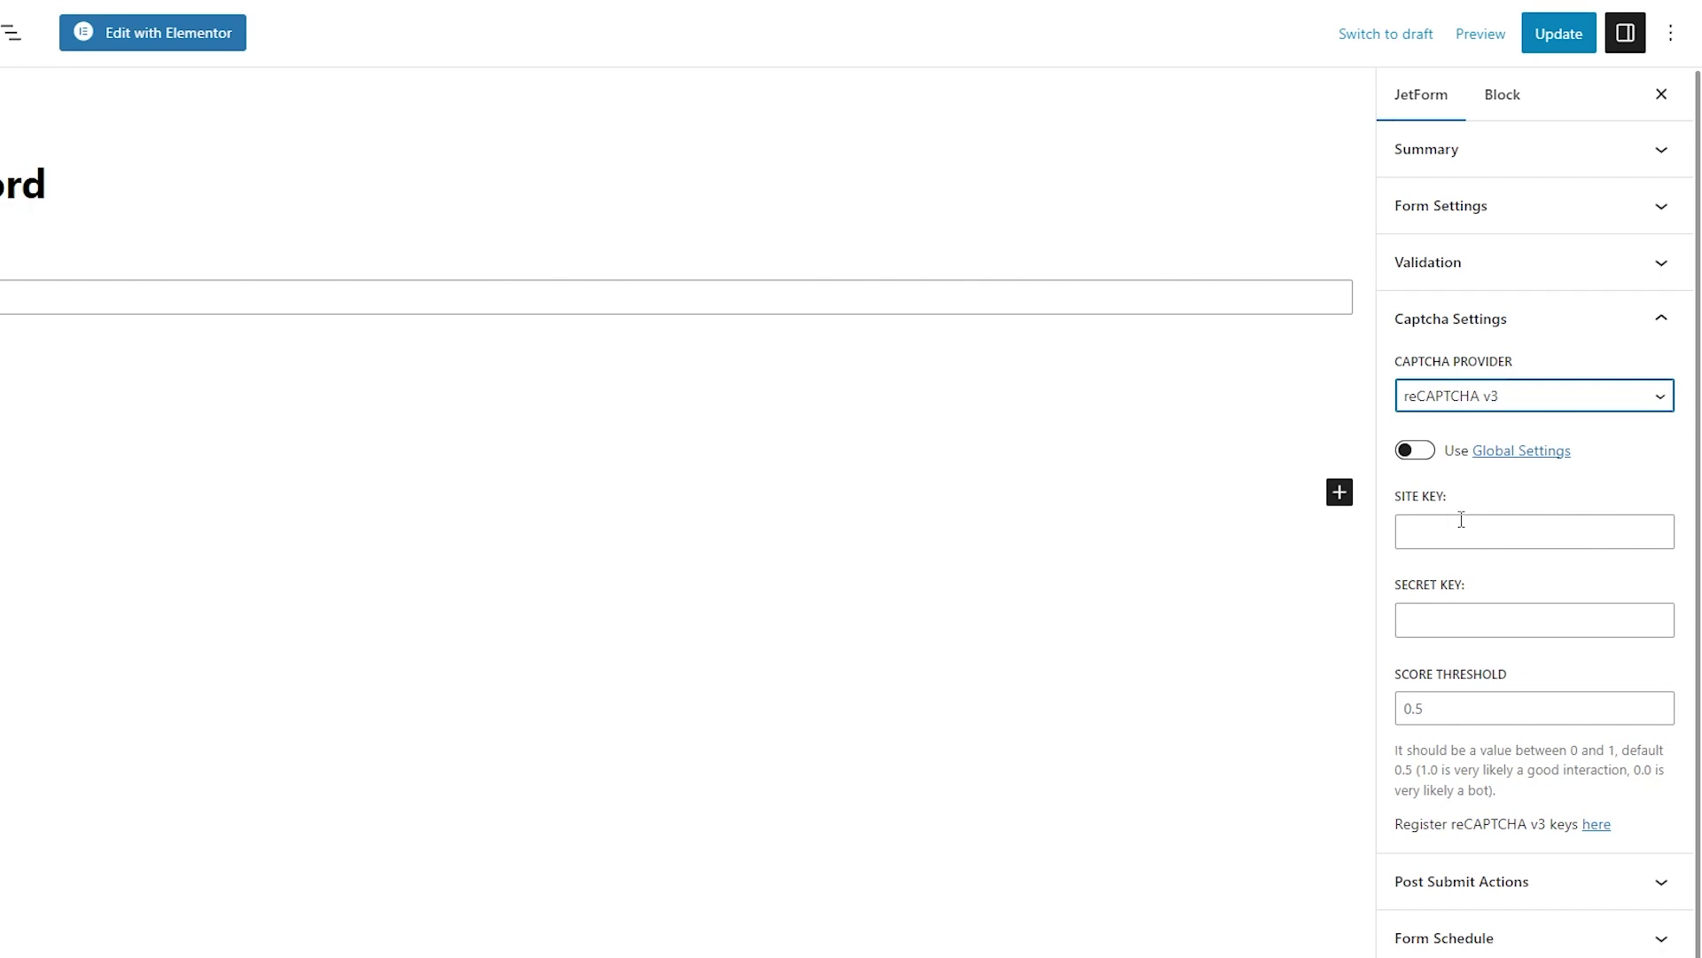
pyautogui.click(1425, 453)
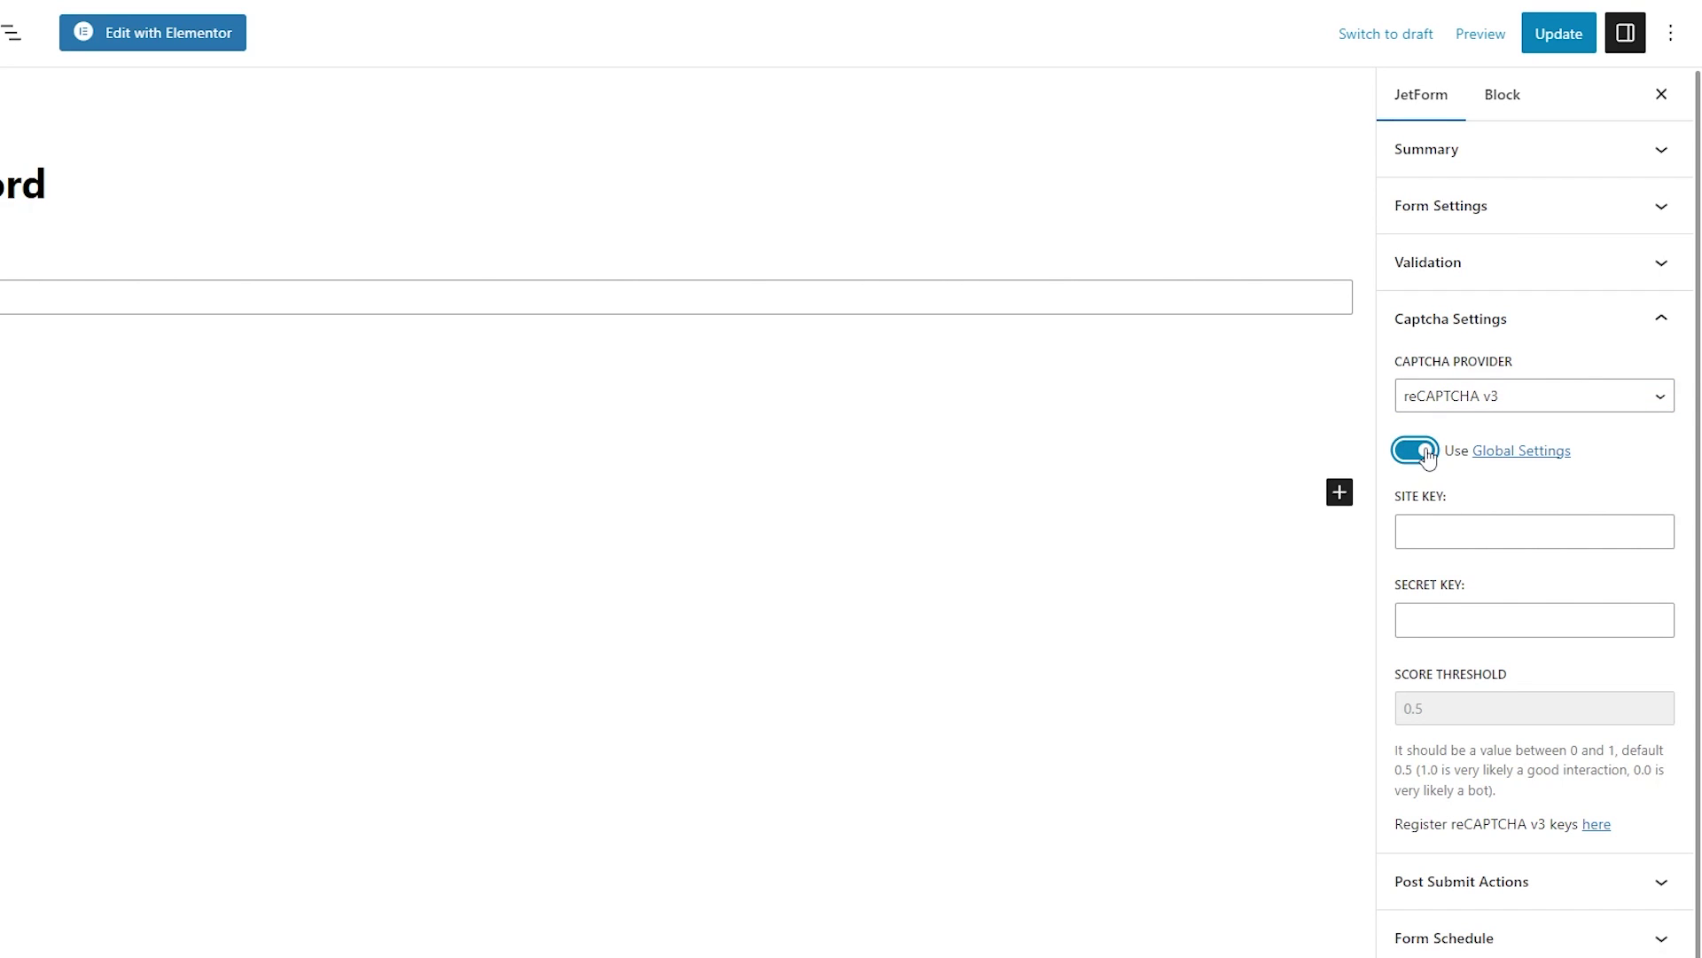
pyautogui.click(1424, 452)
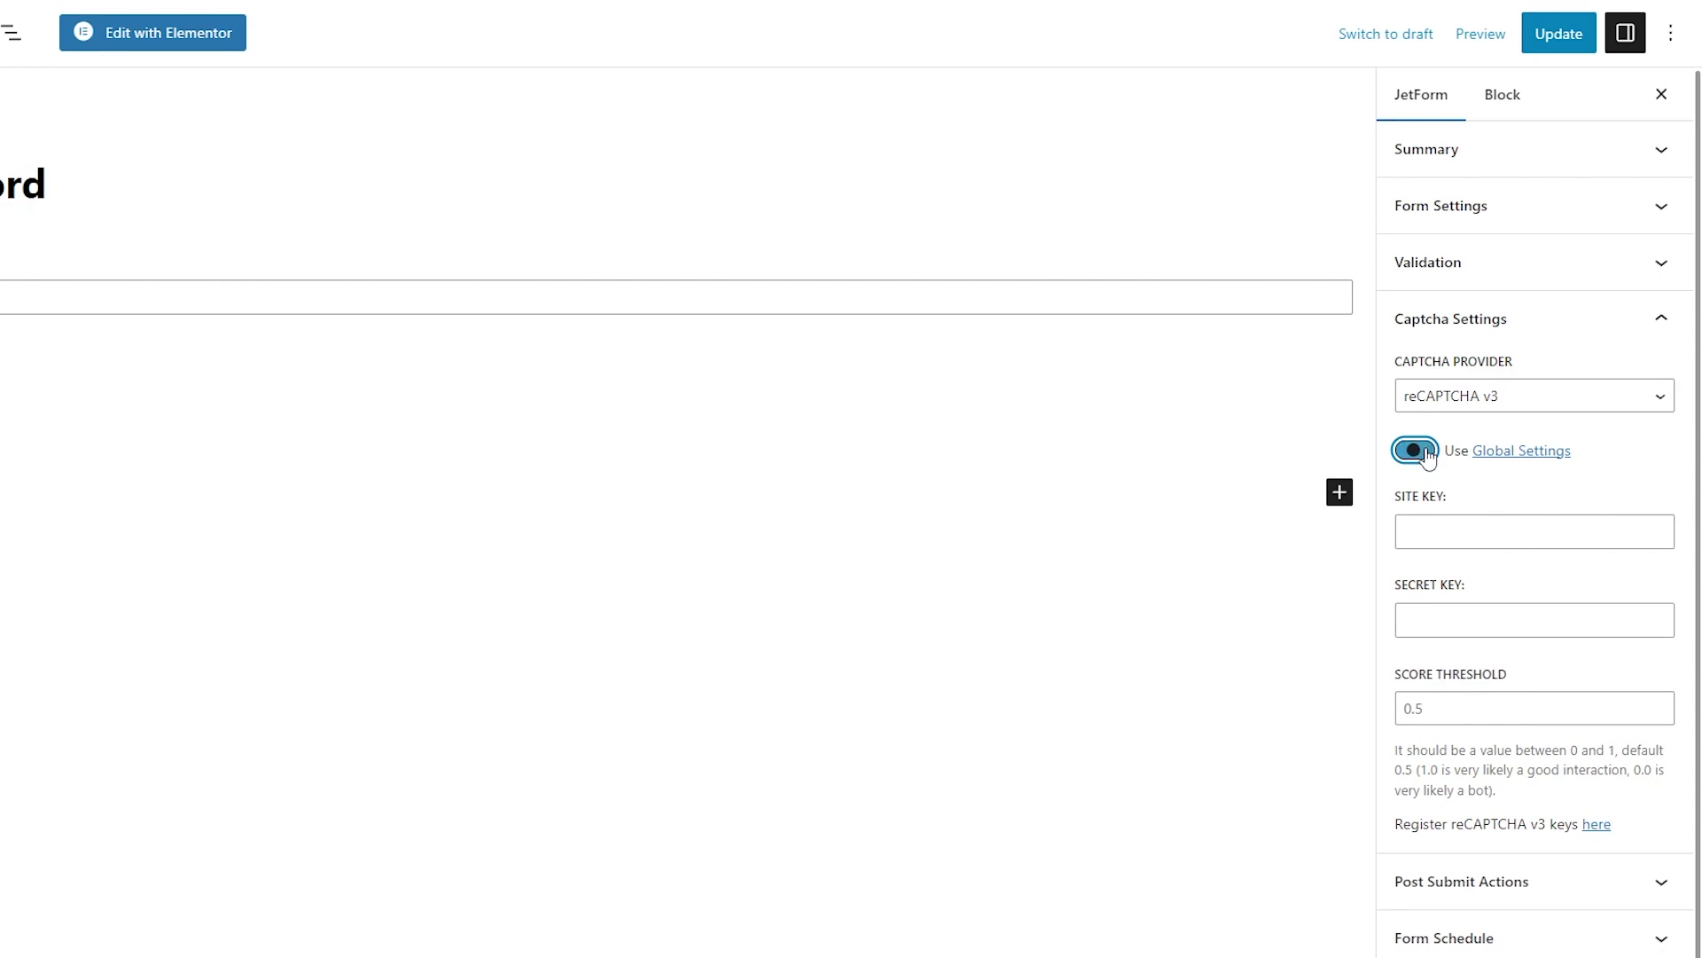
pyautogui.click(1535, 395)
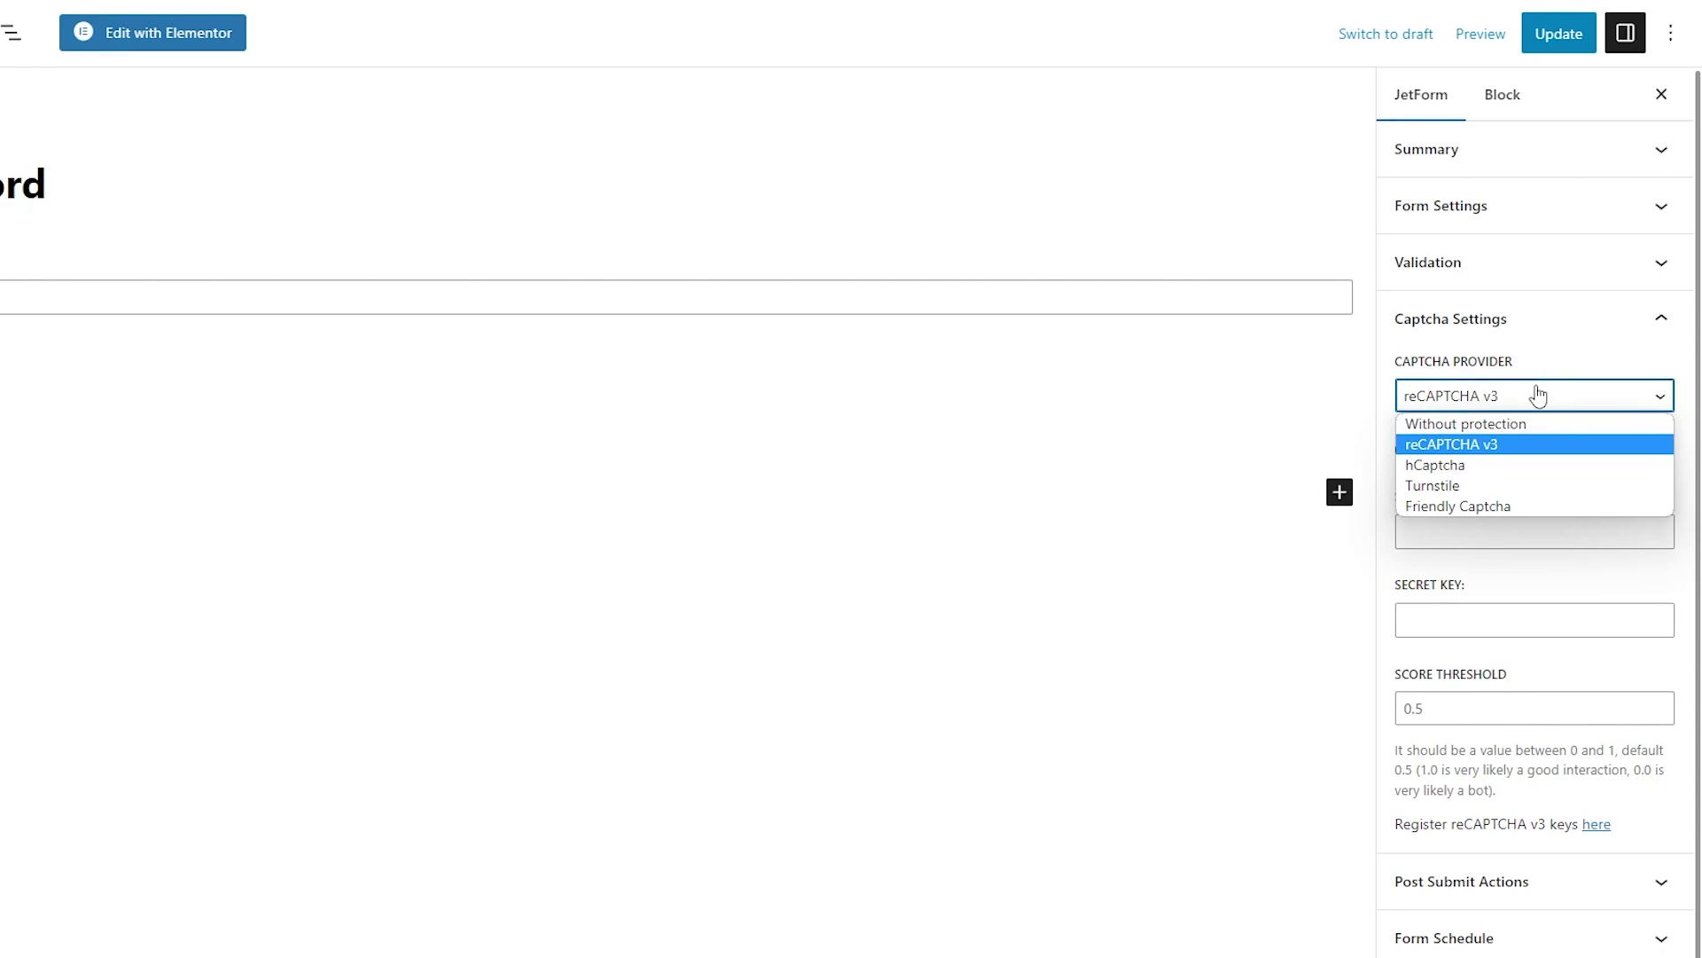
pyautogui.click(1538, 467)
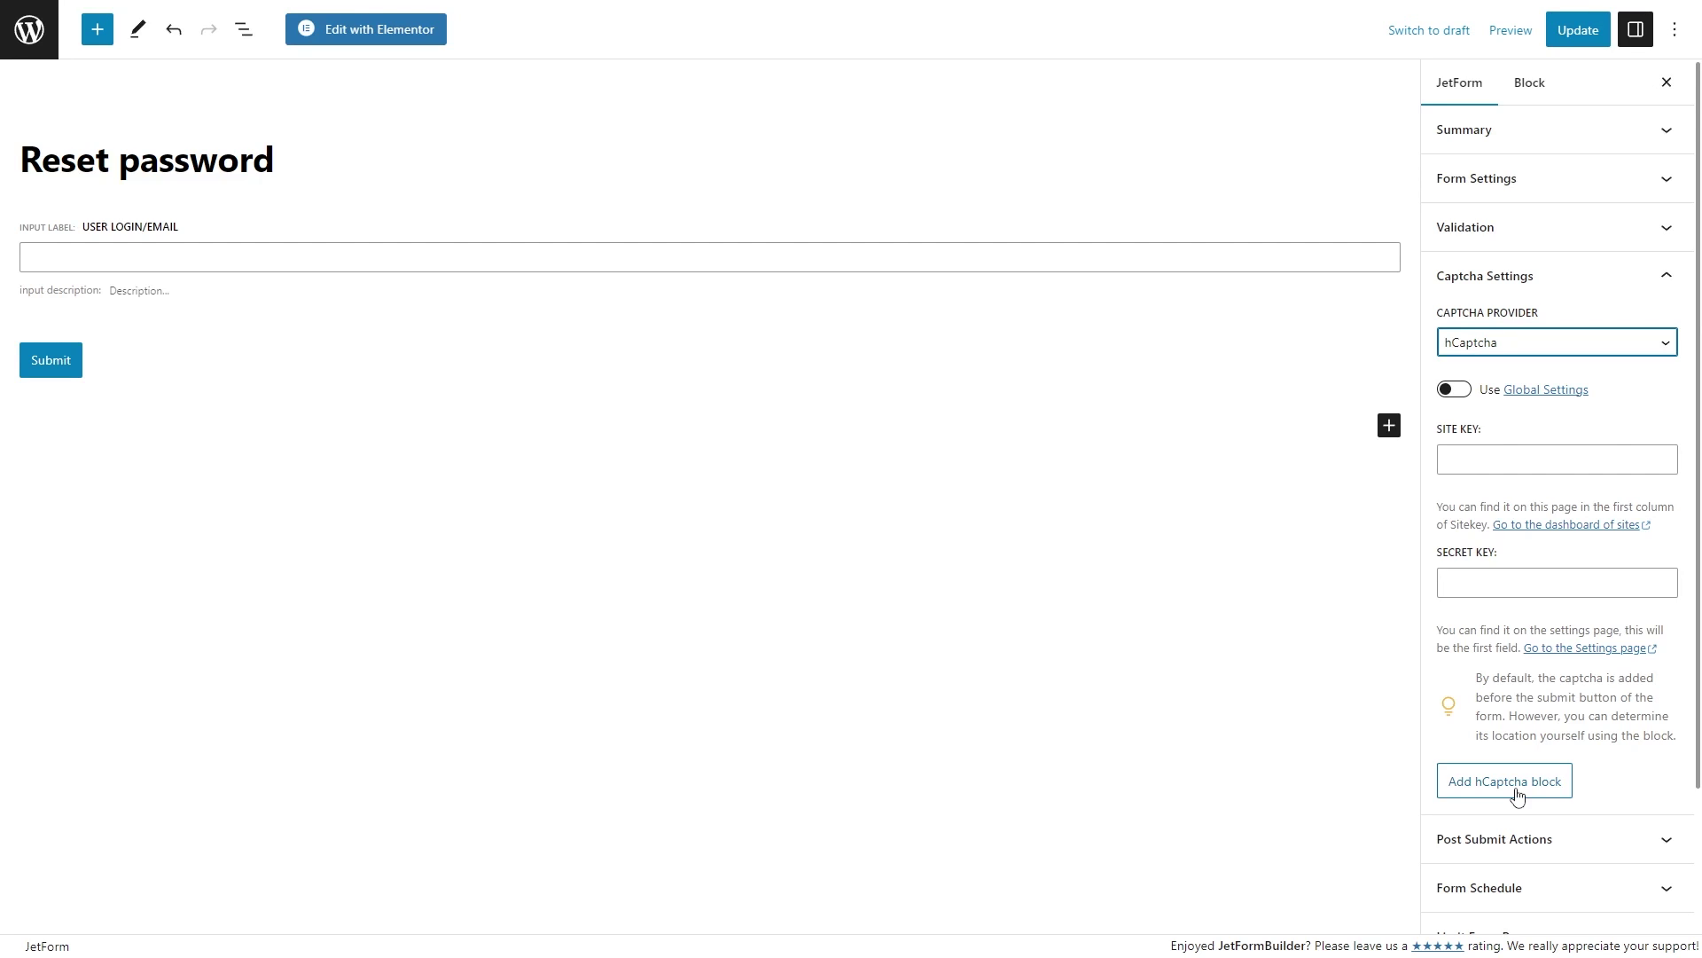
# Step: Insert an hCaptcha block, then delete it through the block's options menu
pyautogui.click(1517, 787)
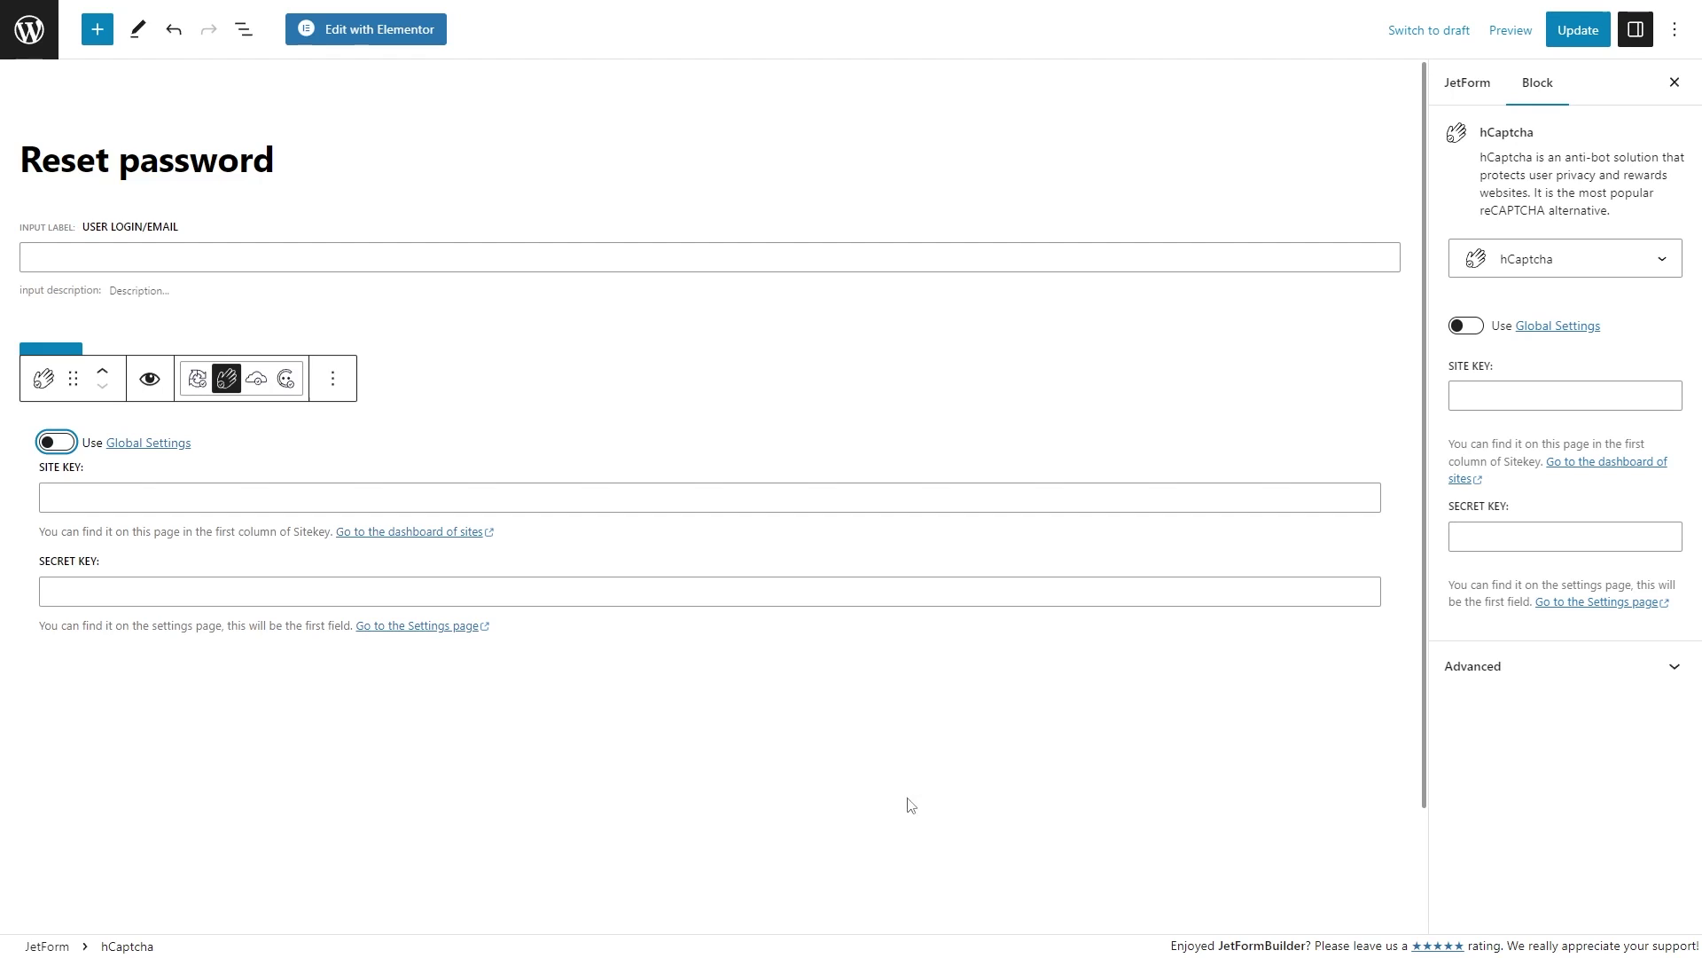
pyautogui.click(334, 379)
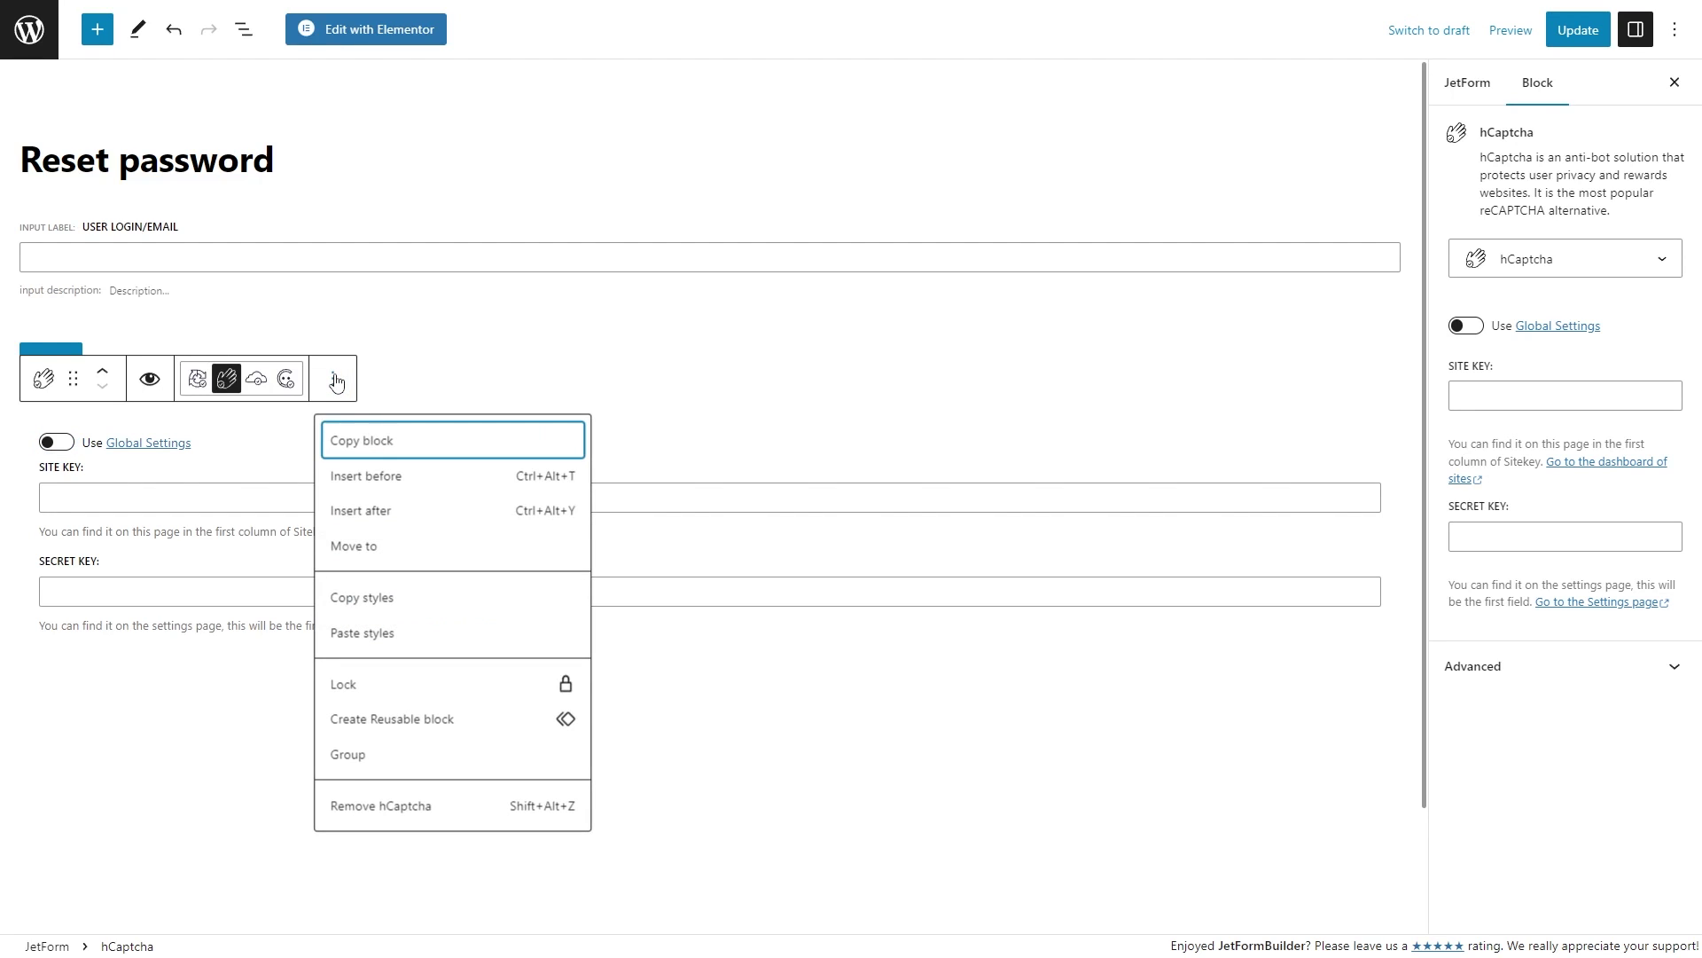
pyautogui.click(408, 805)
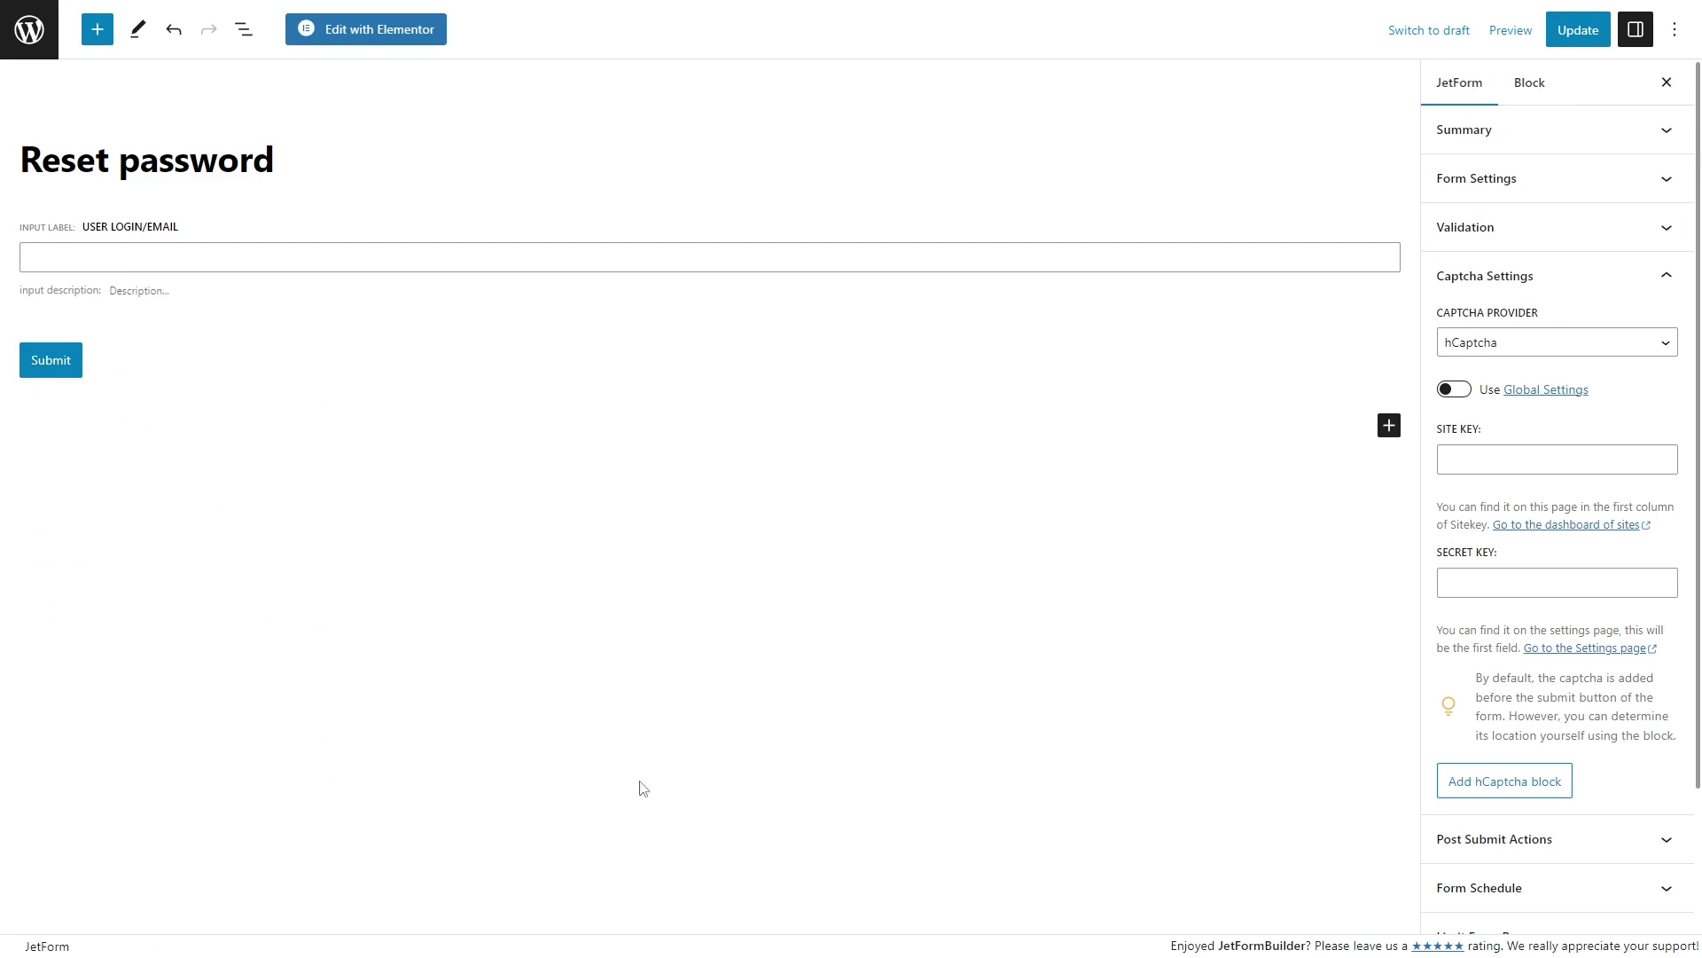
# Step: Re-insert the captcha block, switch it to reCAPTCHA, and move it above the Submit button
pyautogui.click(1389, 426)
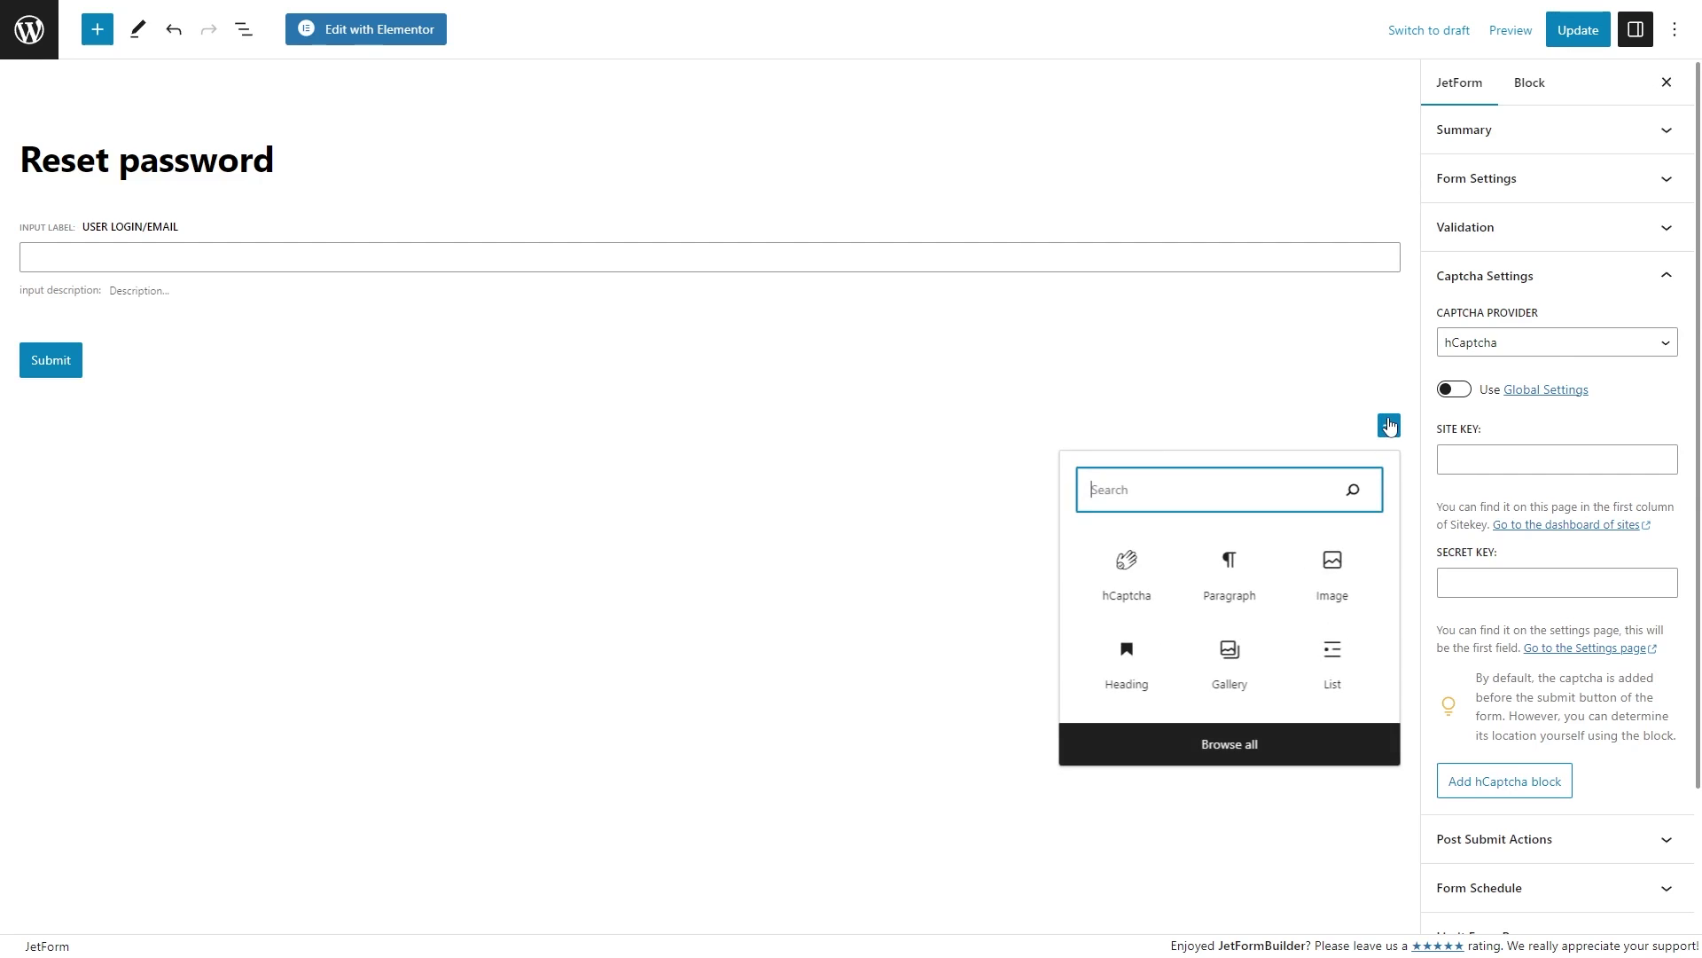
pyautogui.click(1124, 578)
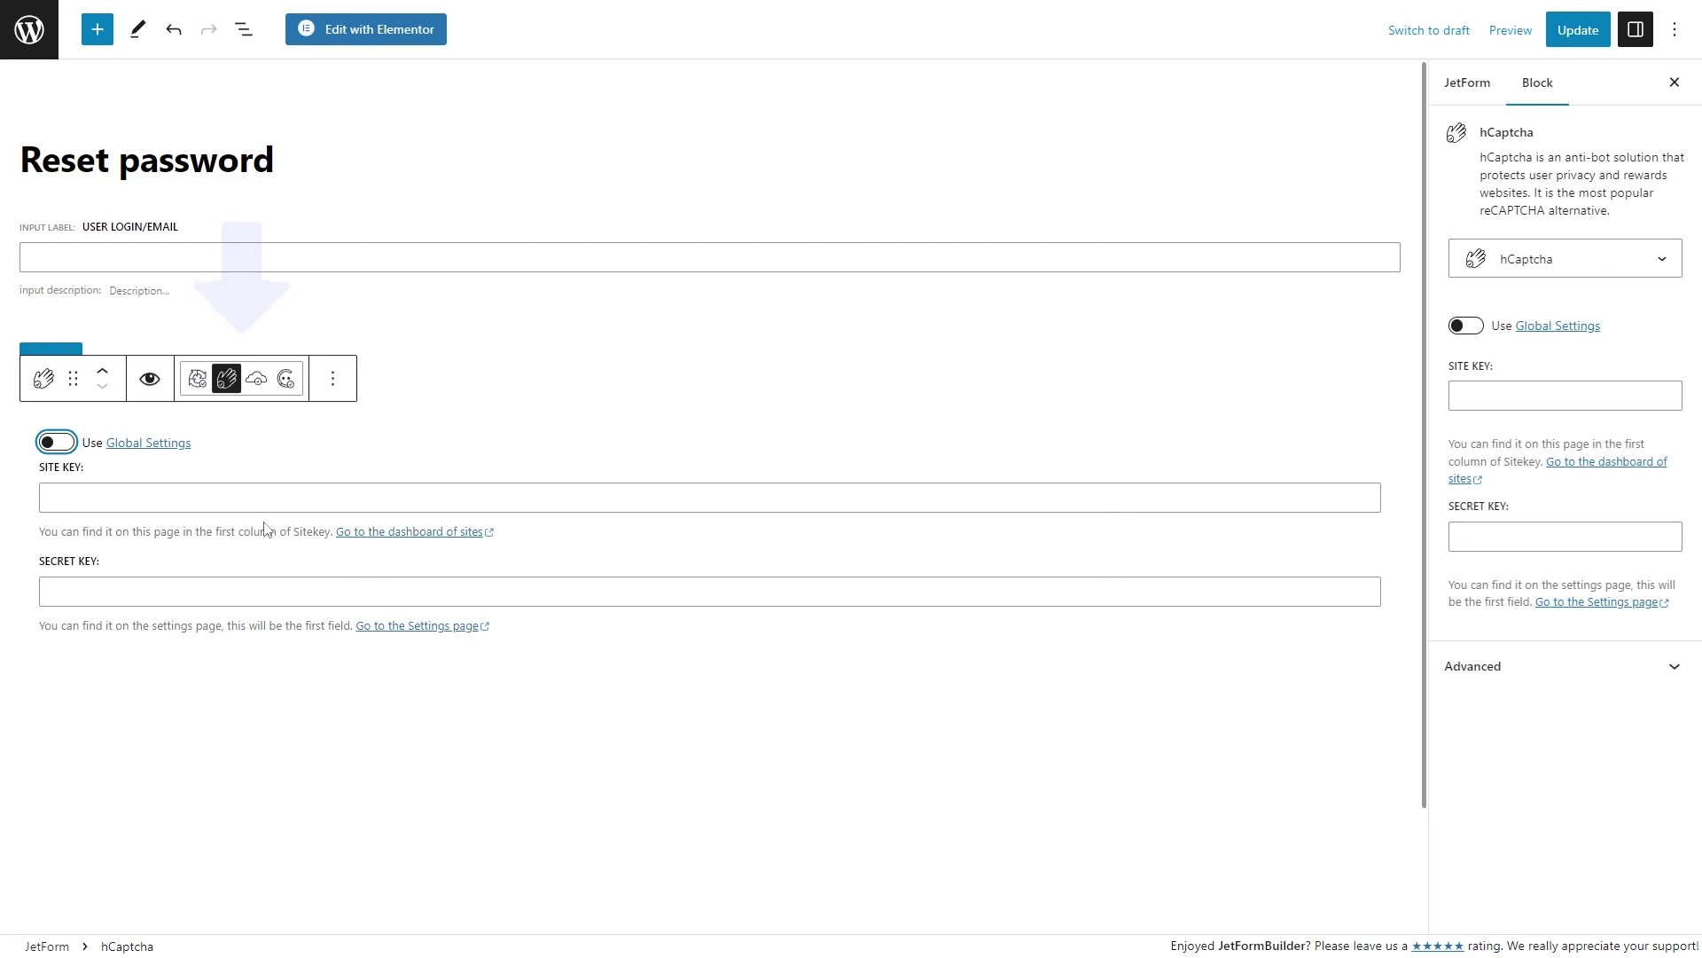
pyautogui.click(197, 379)
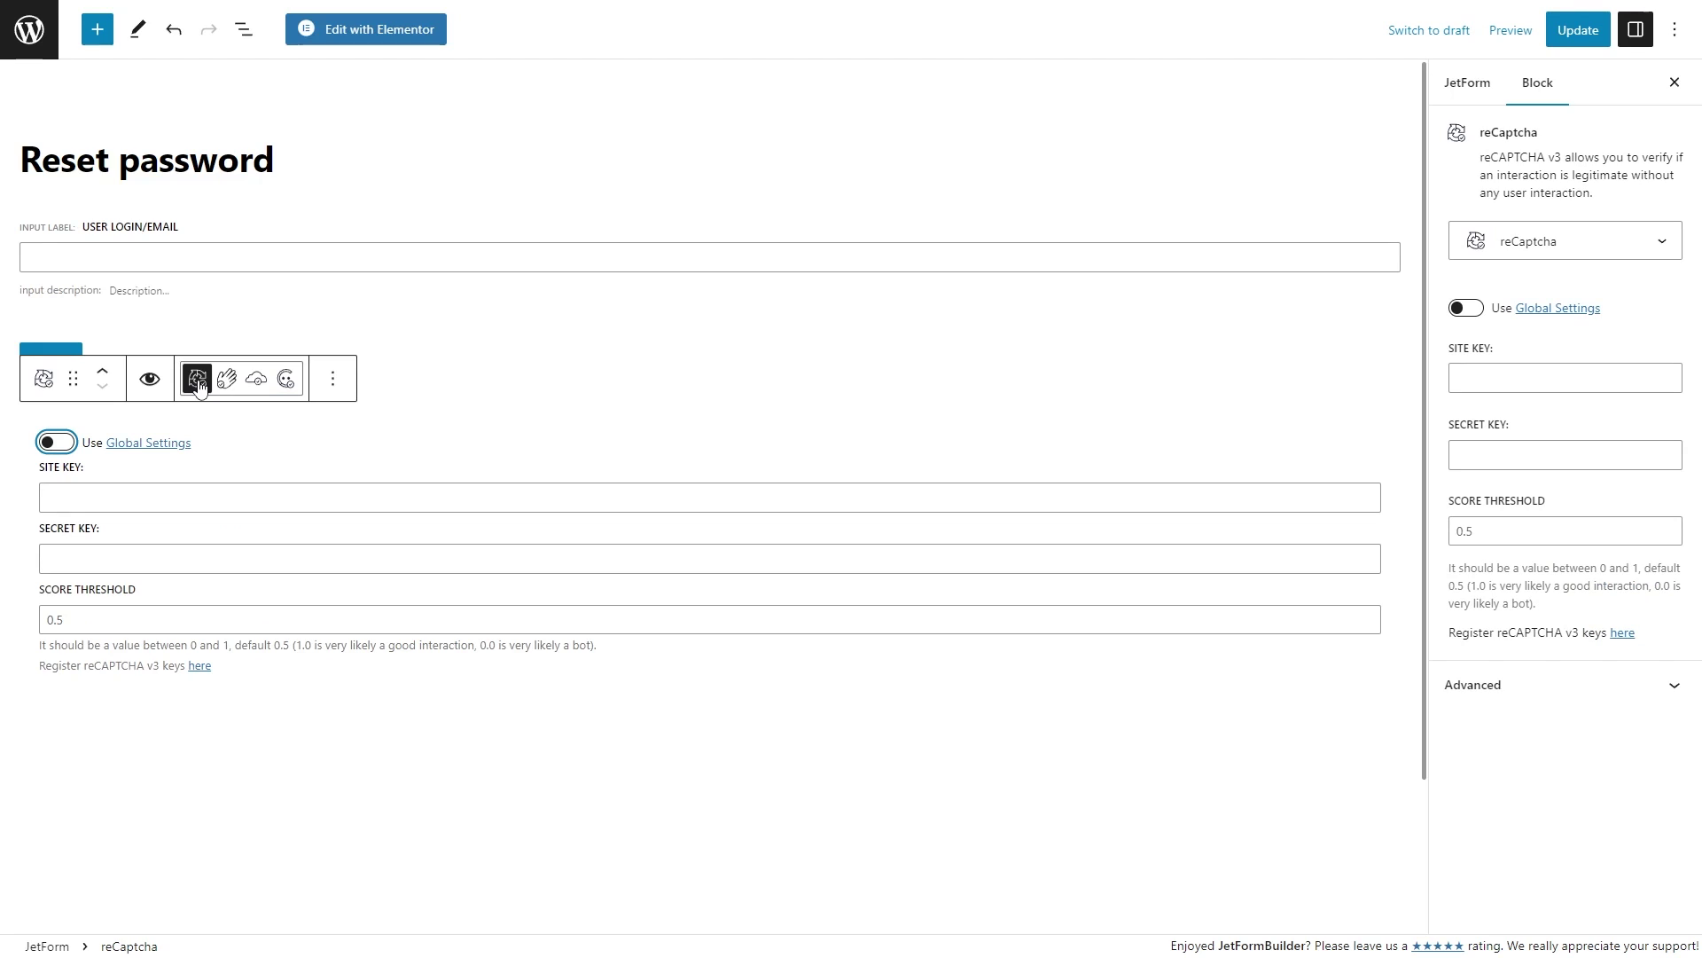
pyautogui.click(1482, 93)
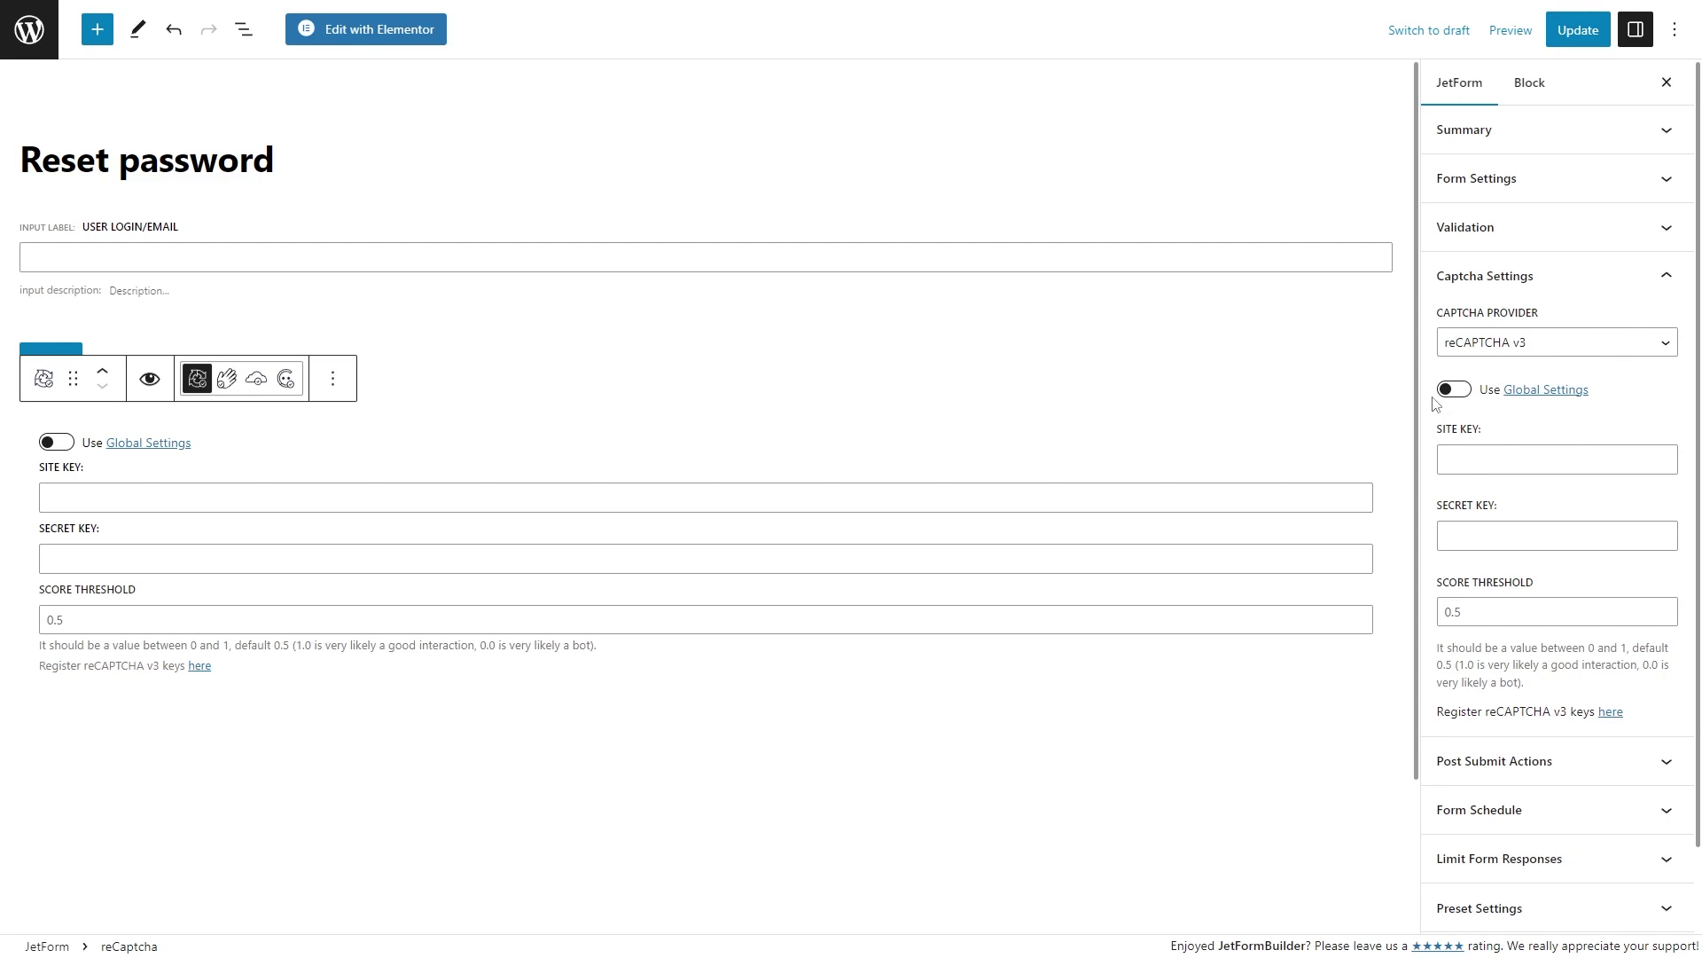
pyautogui.click(103, 373)
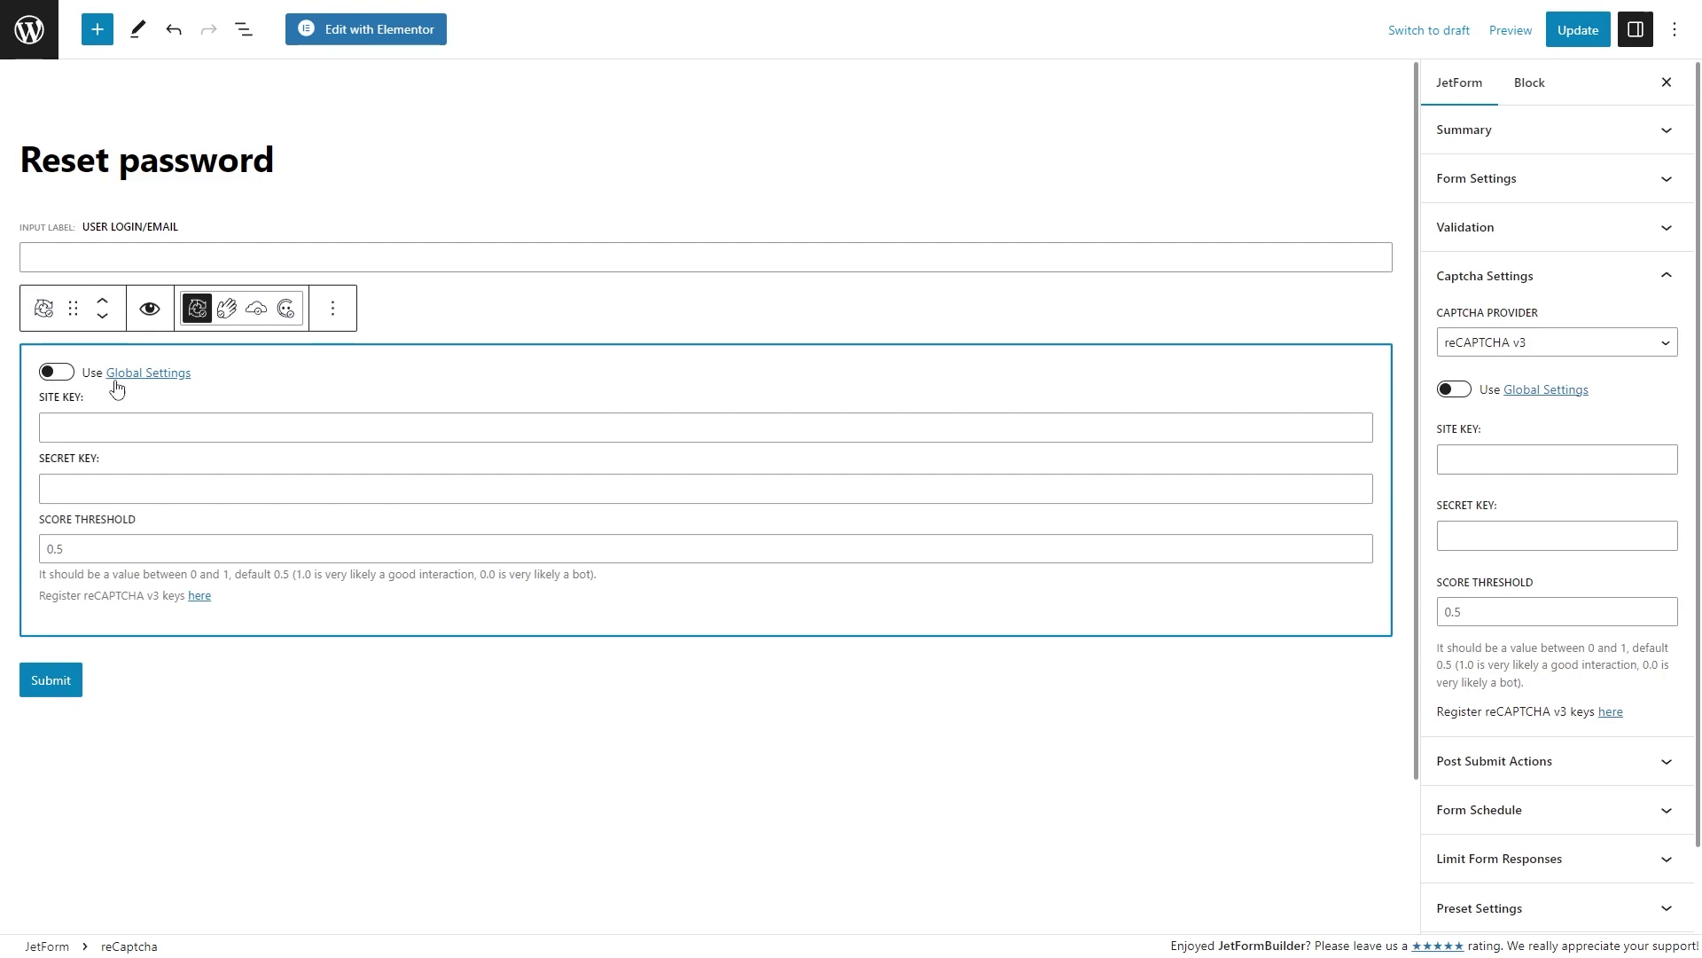
# Step: Change the form's captcha provider to Turnstile, then to Friendly Captcha
pyautogui.click(1512, 344)
pyautogui.click(1513, 419)
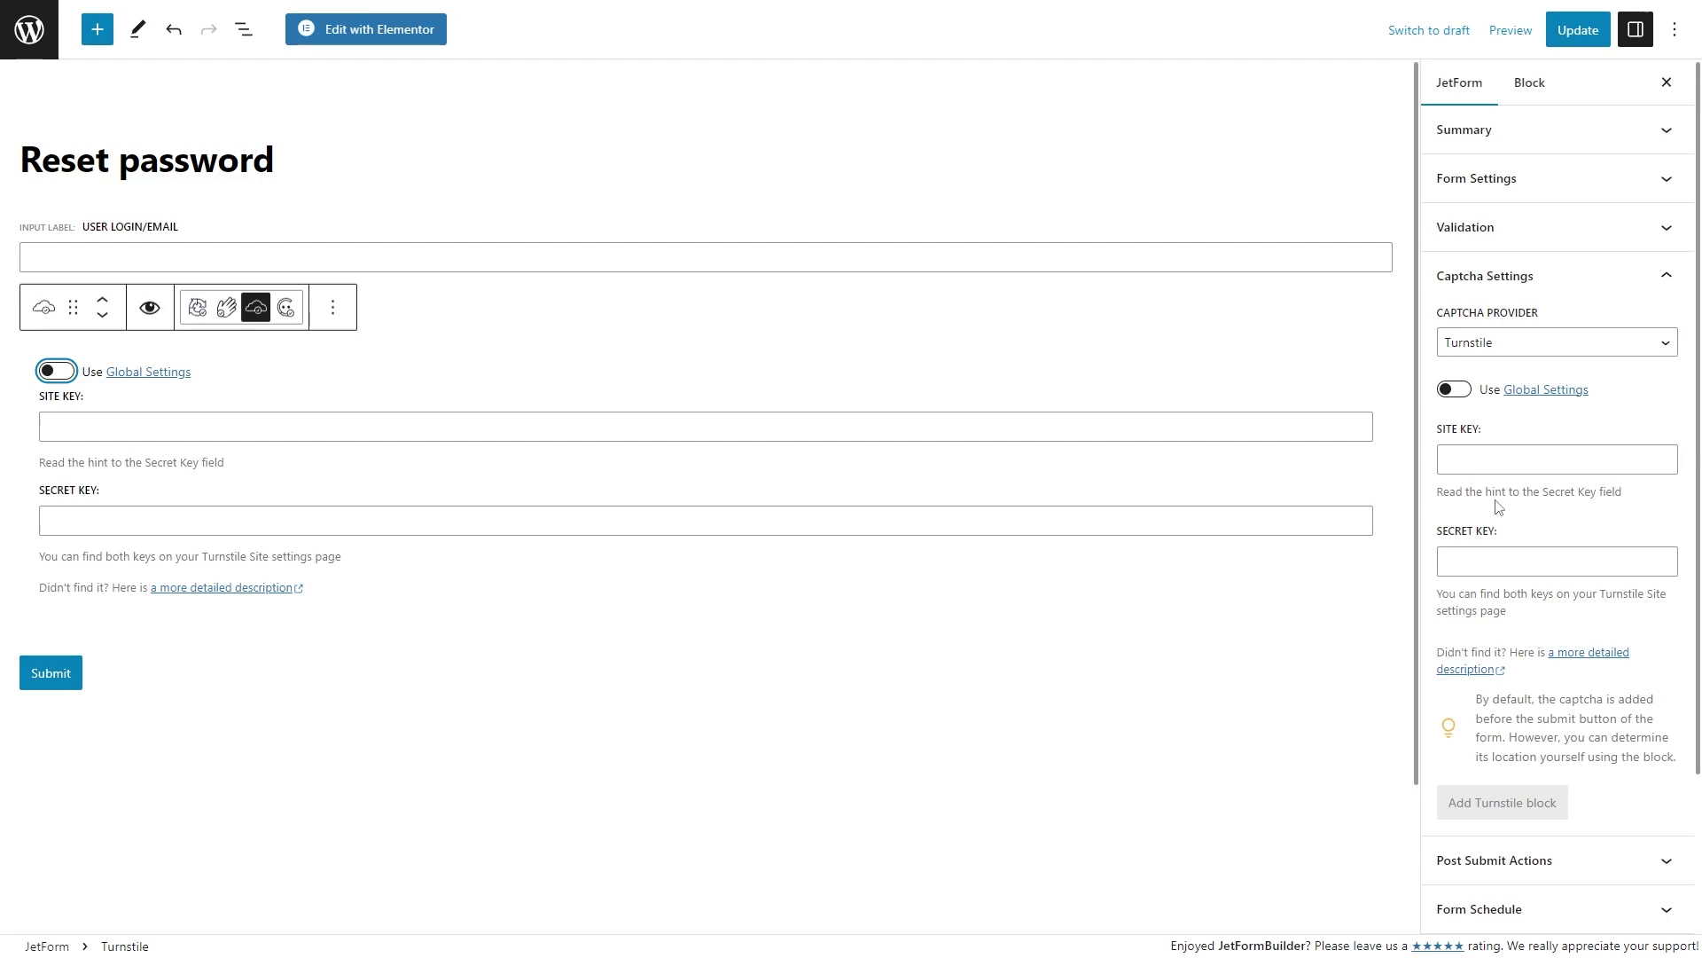
pyautogui.click(1508, 343)
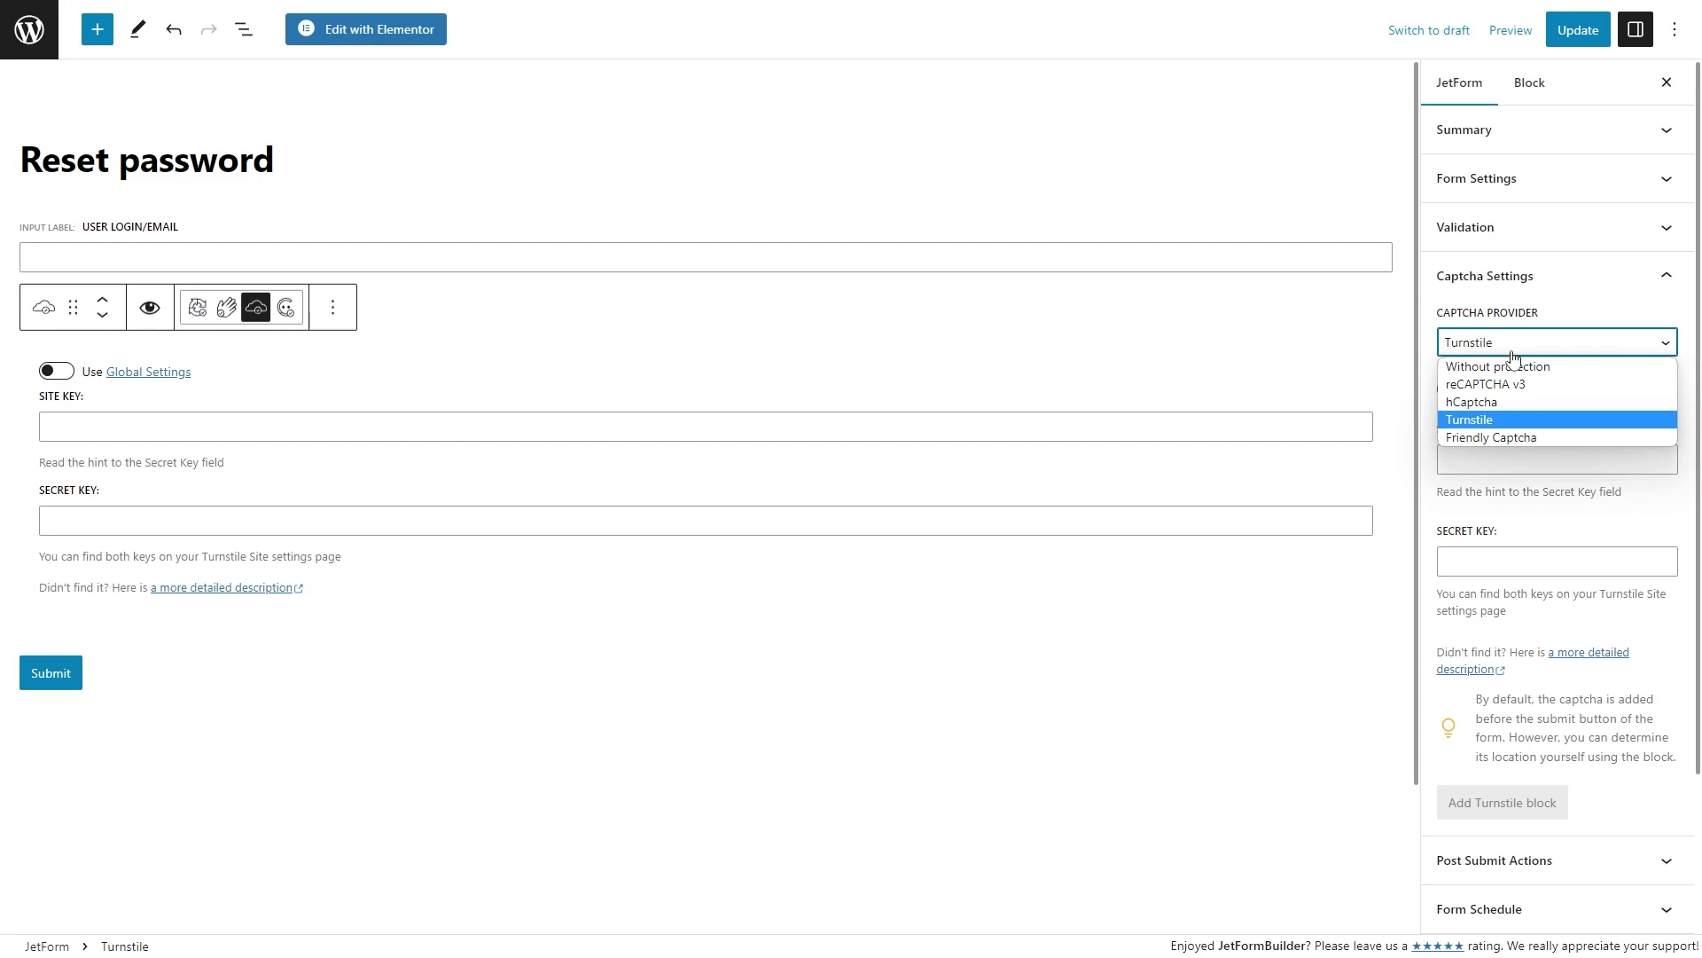
pyautogui.click(1543, 439)
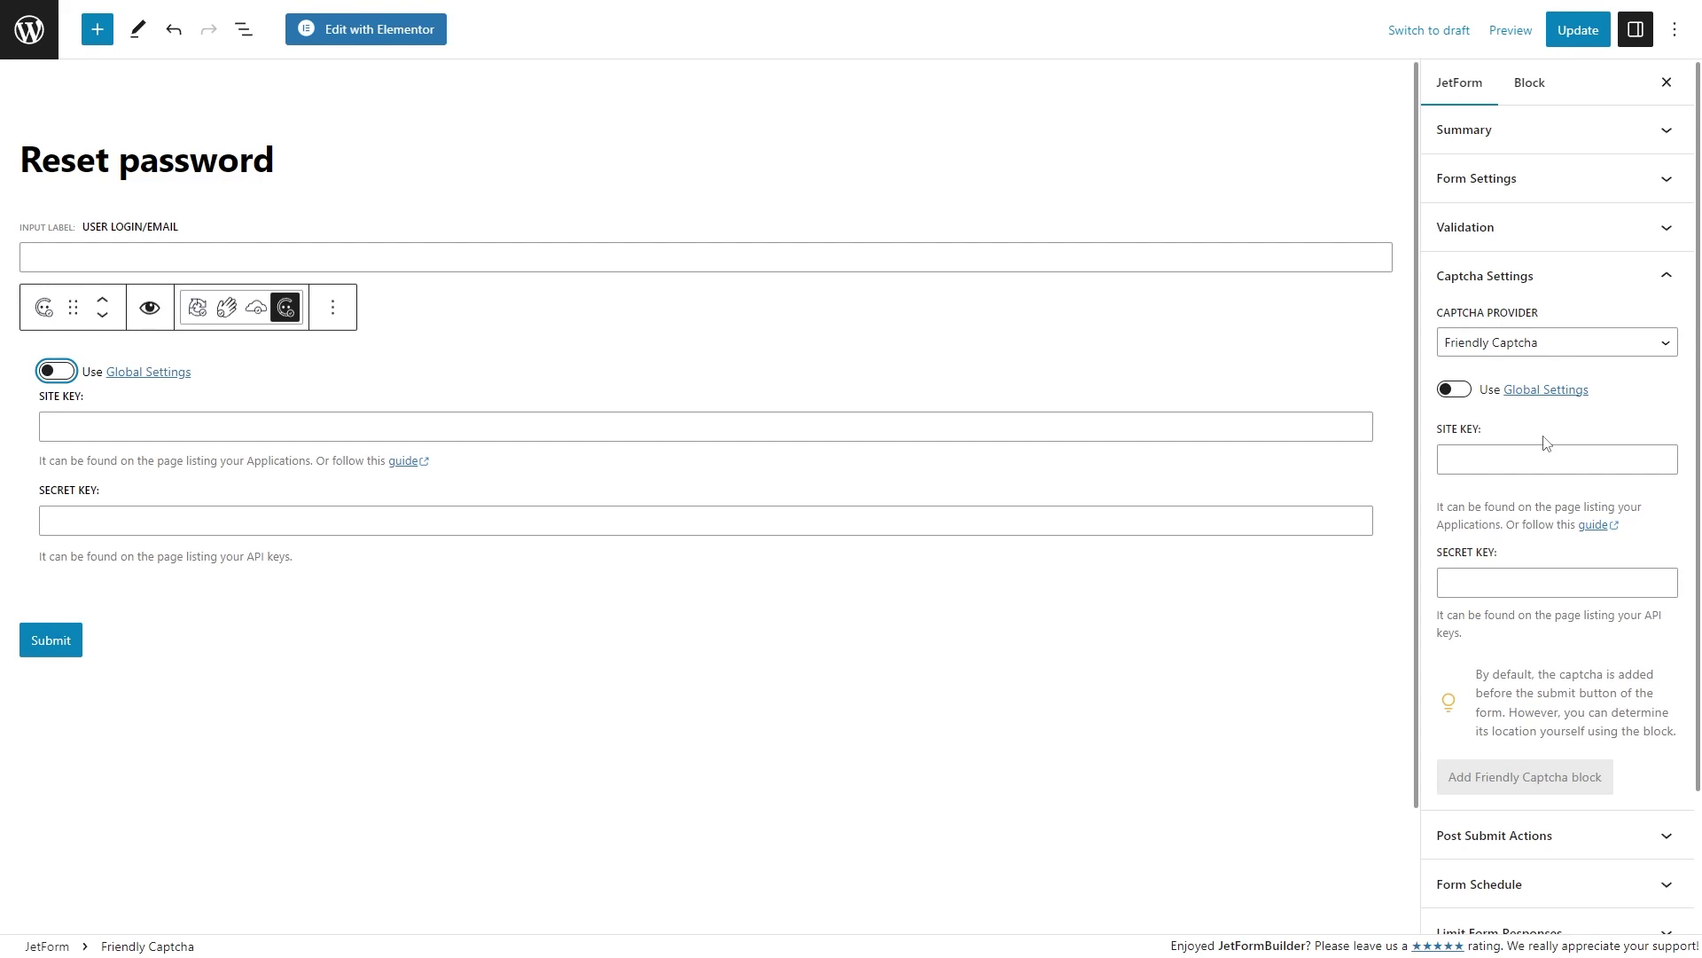
# Step: Preview the captcha, then change the provider to Turnstile, then hCaptcha, and finally reCAPTCHA v3
pyautogui.click(1545, 441)
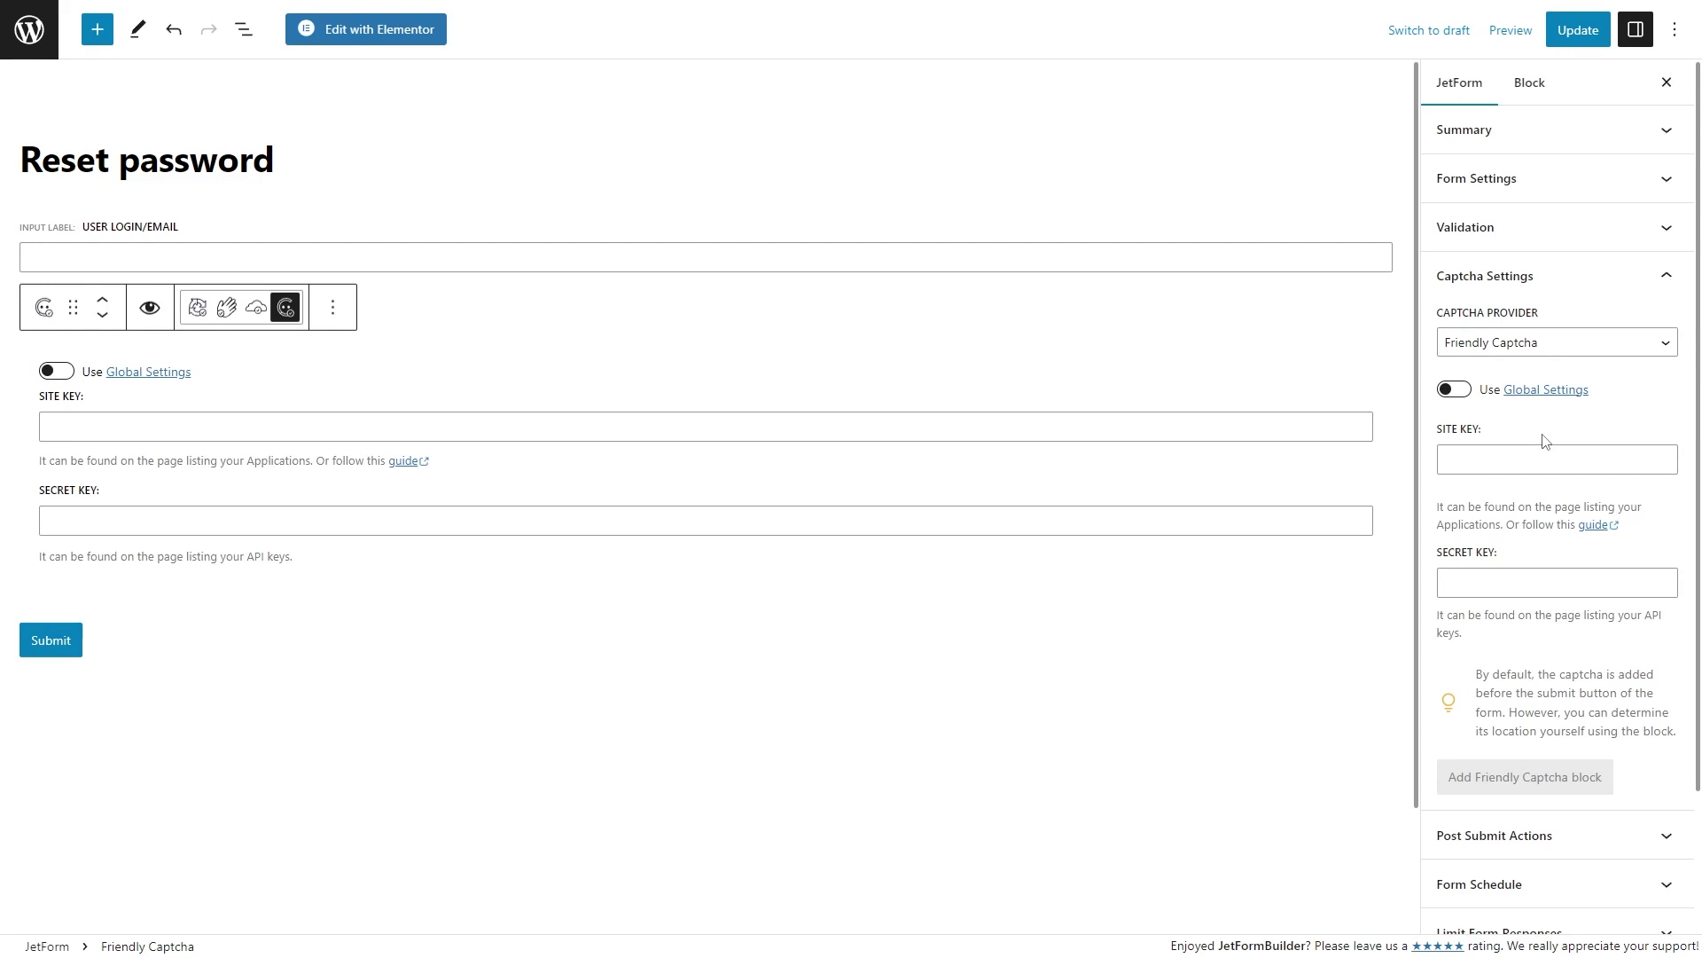
pyautogui.click(1073, 736)
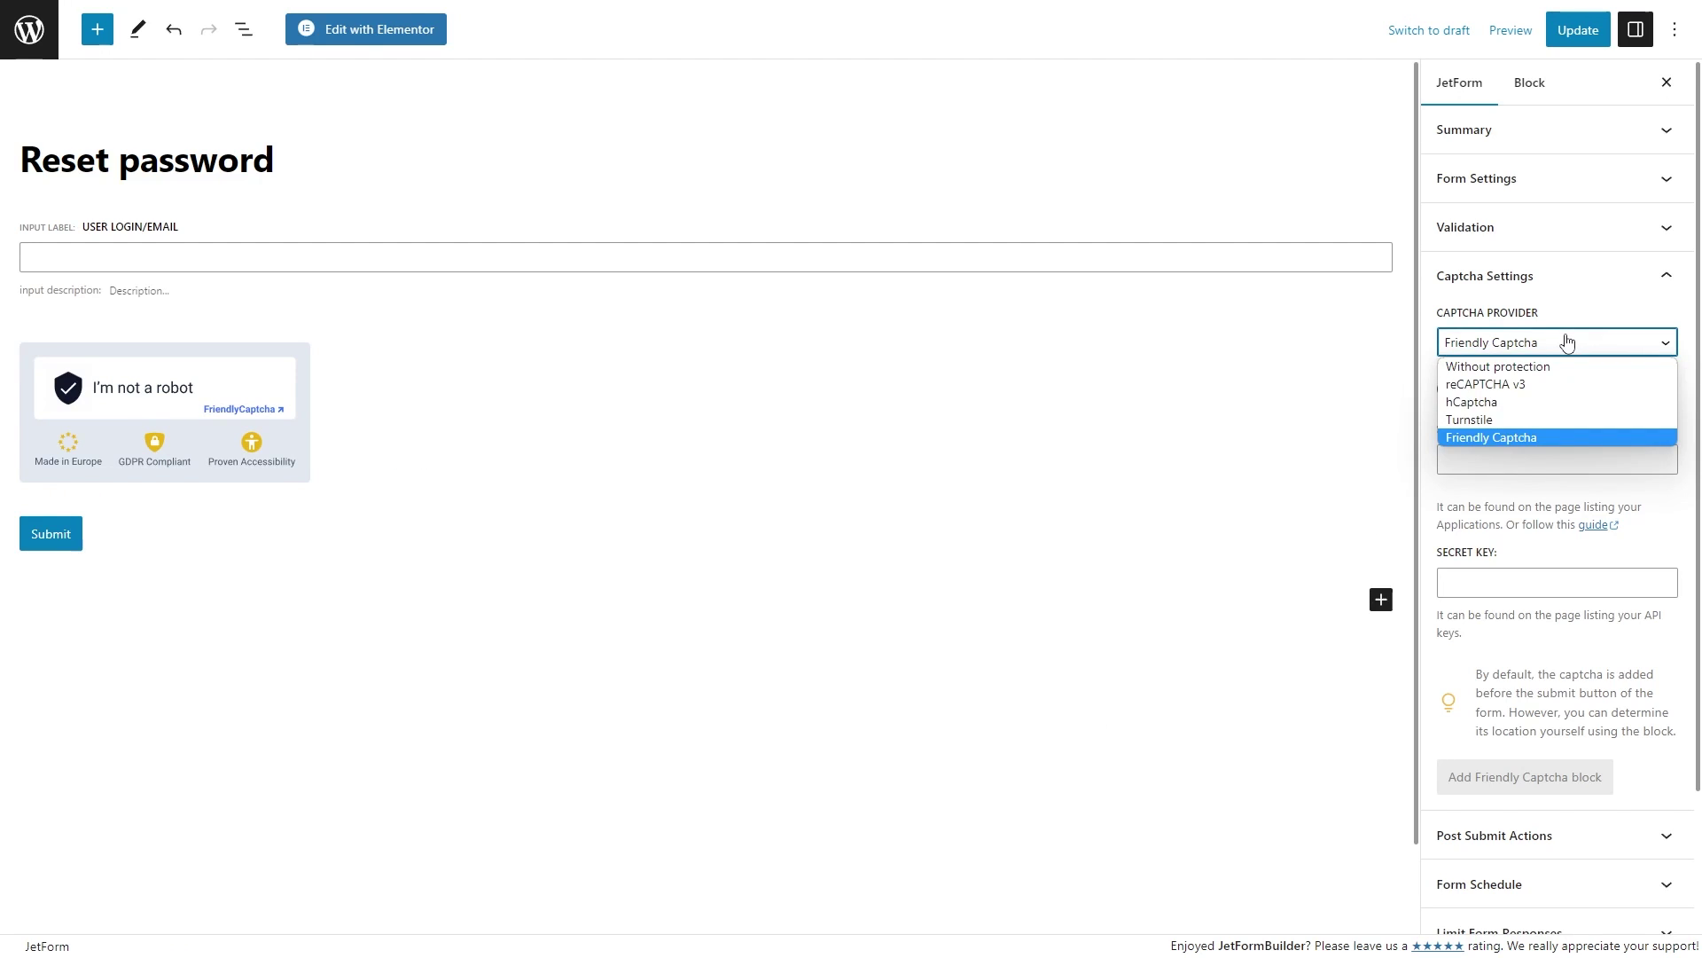
pyautogui.click(1558, 420)
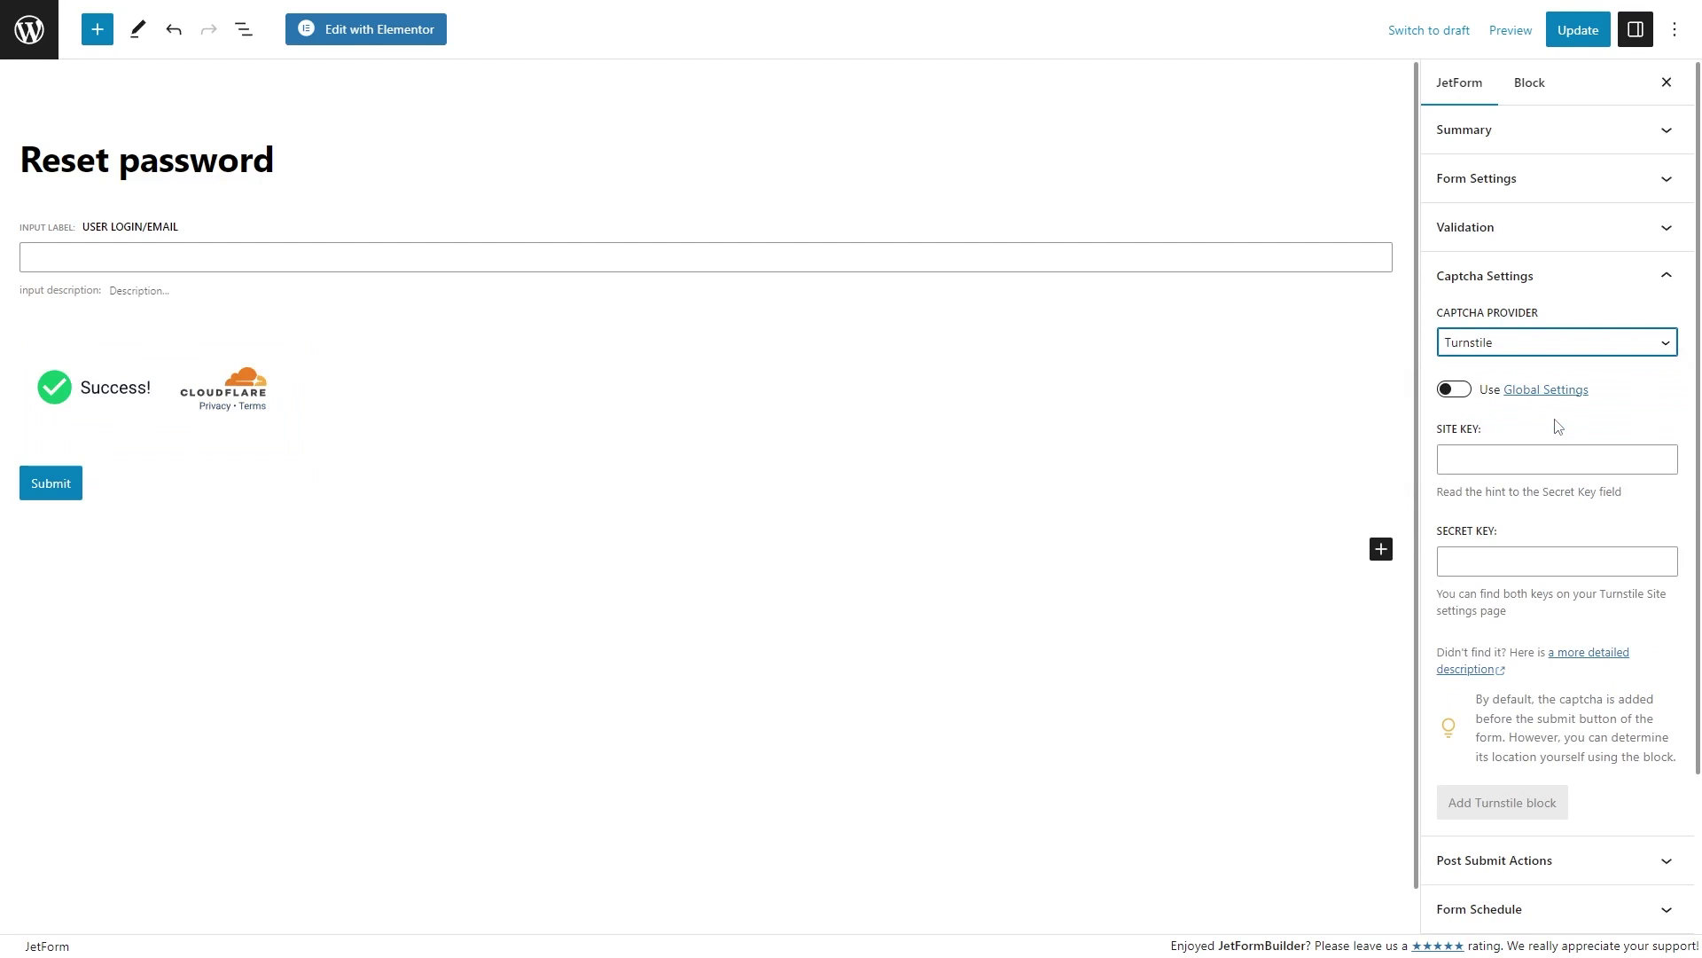
pyautogui.click(1562, 342)
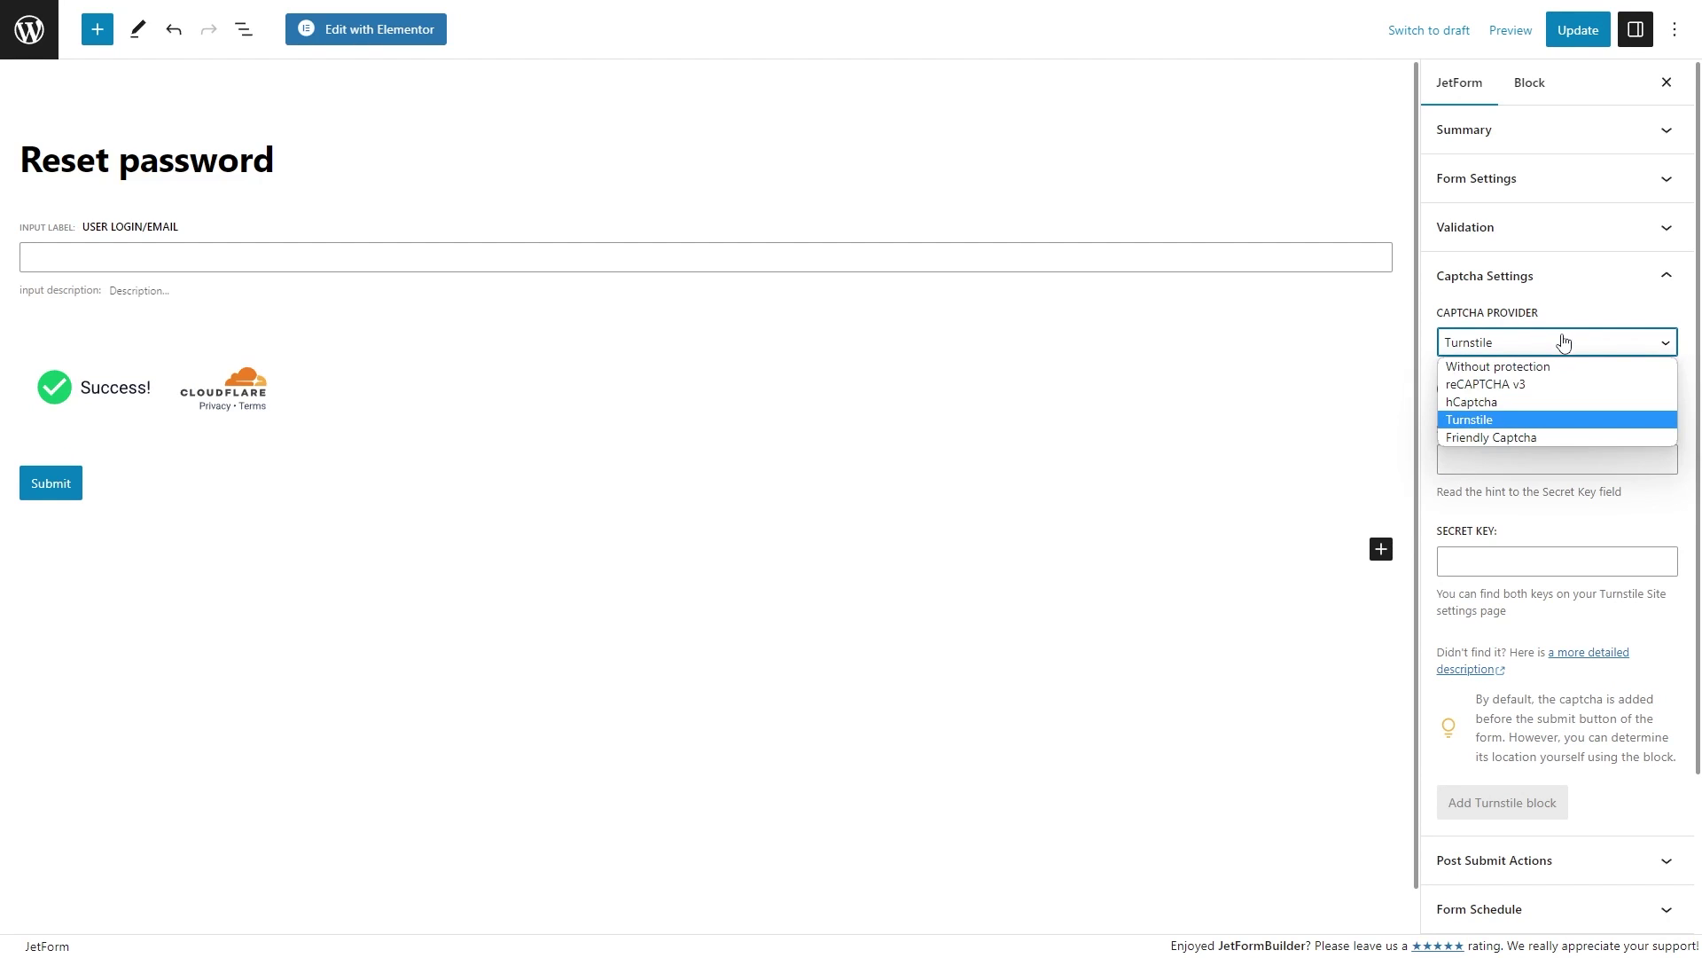
pyautogui.click(1558, 401)
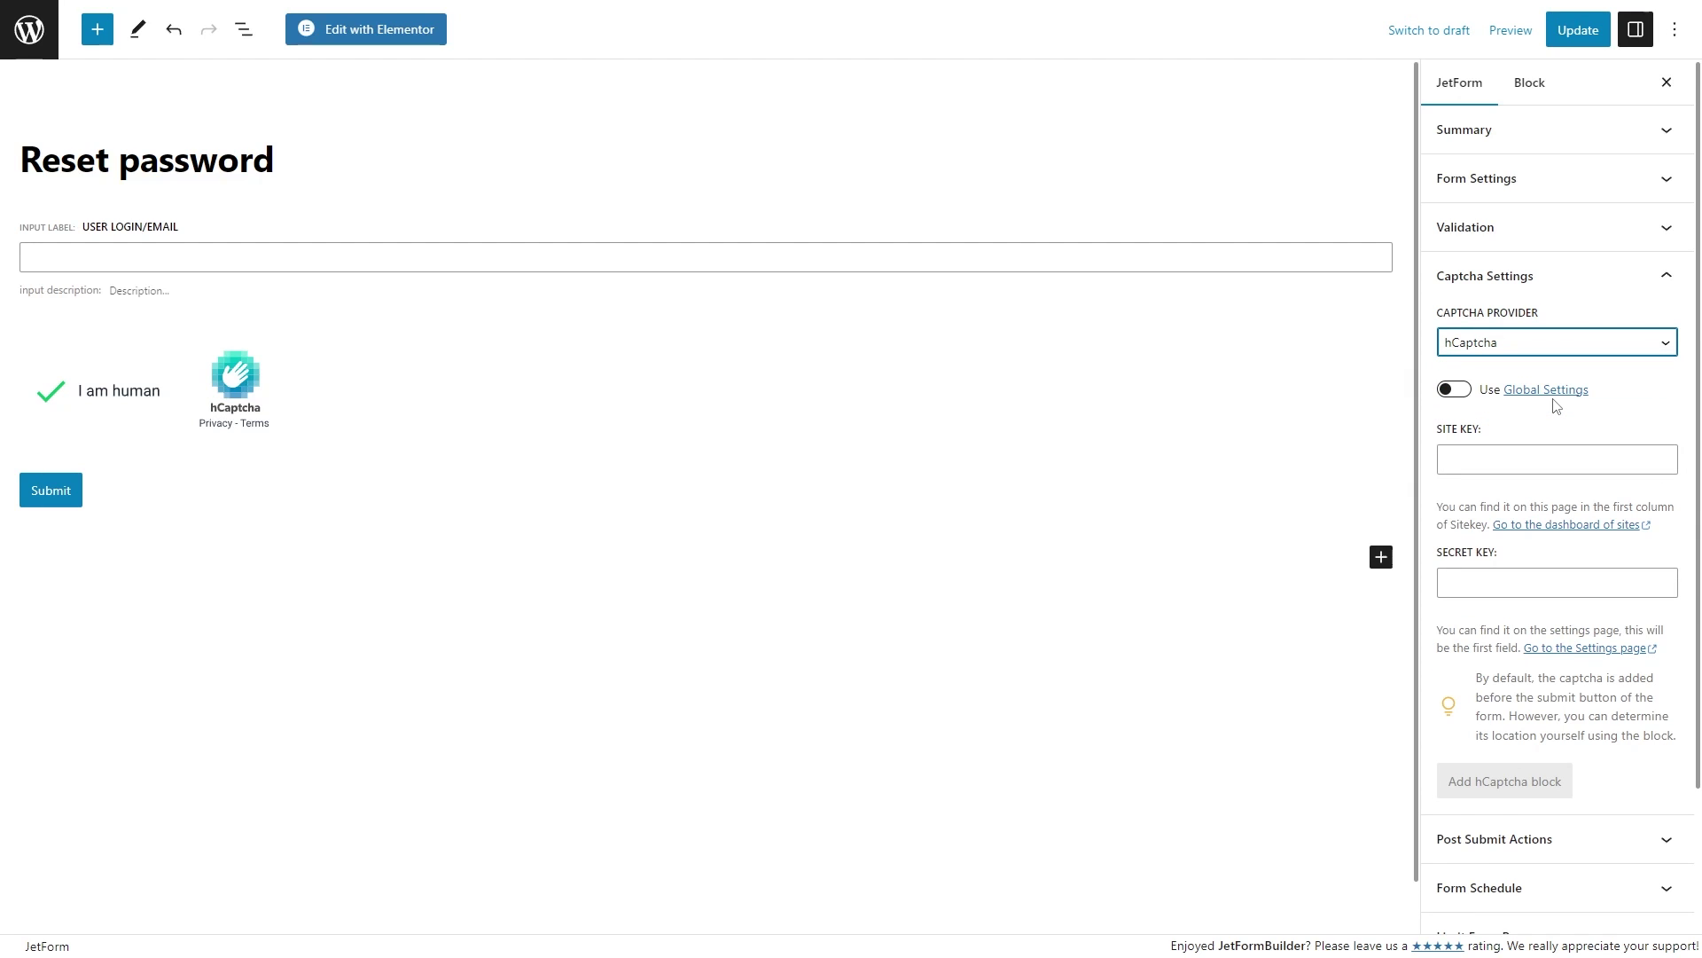
pyautogui.click(1556, 344)
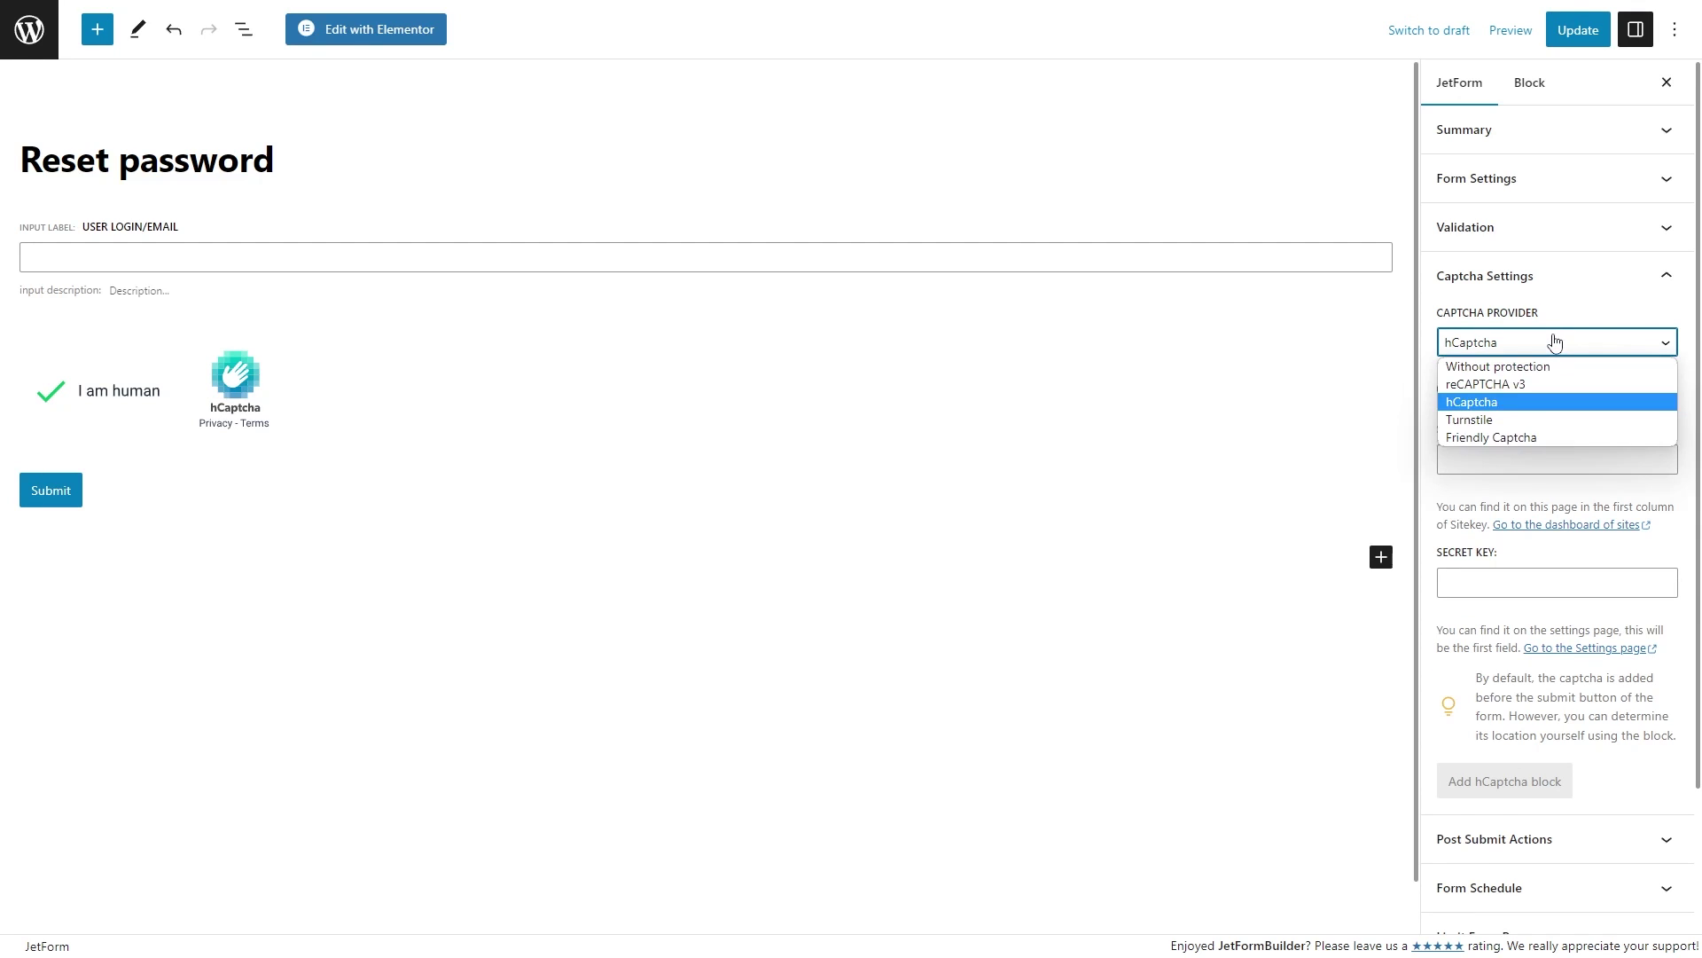
pyautogui.click(1552, 388)
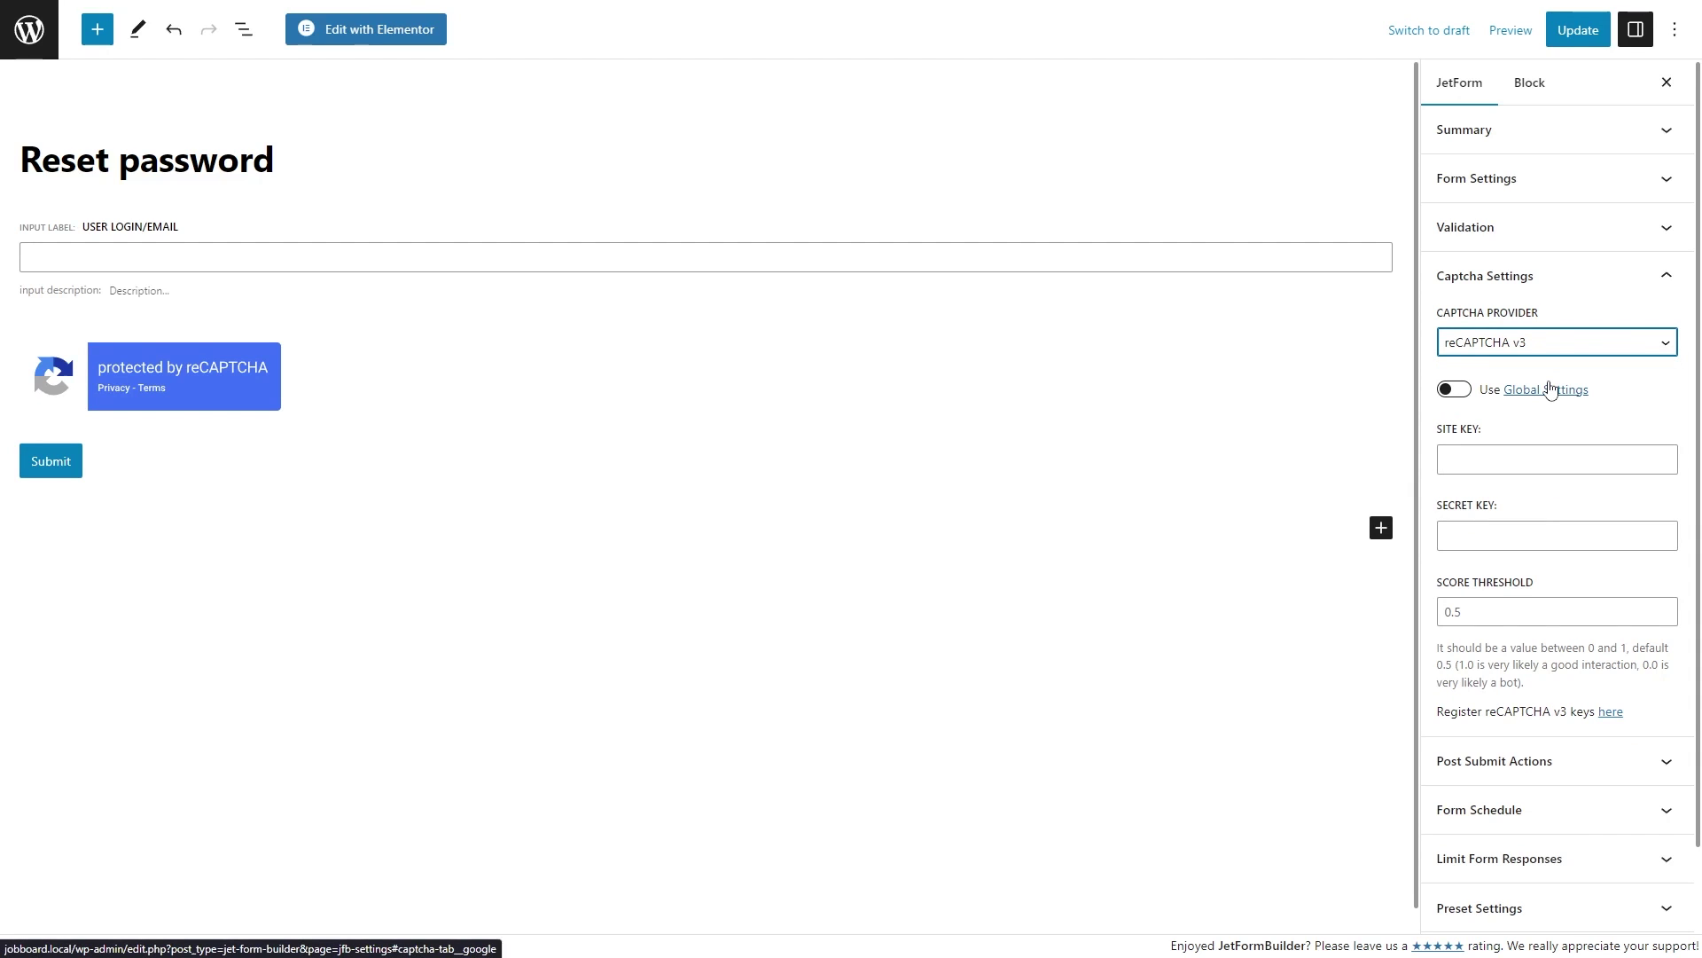